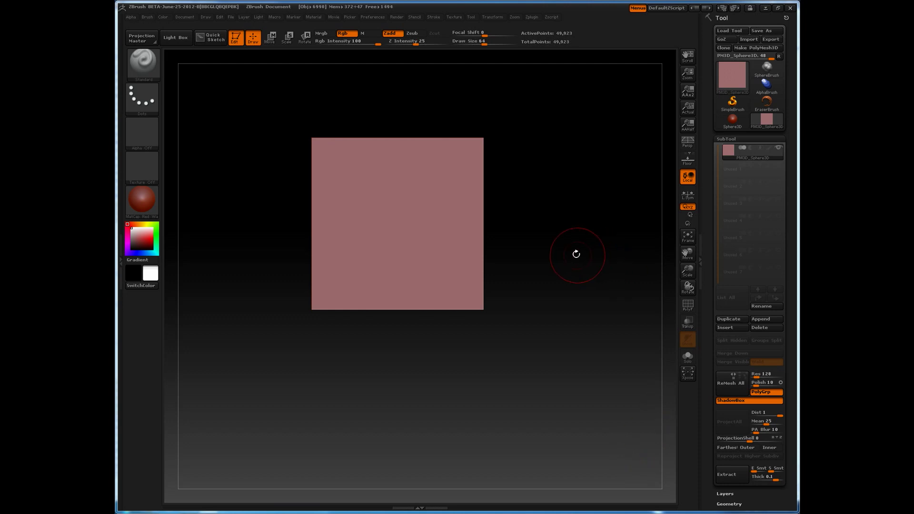
Step: Mask an irregular blob on the ShadowBox's back plane and extend its outline with Transparency turned on
left_click_drag(575, 255, 574, 290, "alt")
left_click_drag(588, 249, 590, 267, "alt")
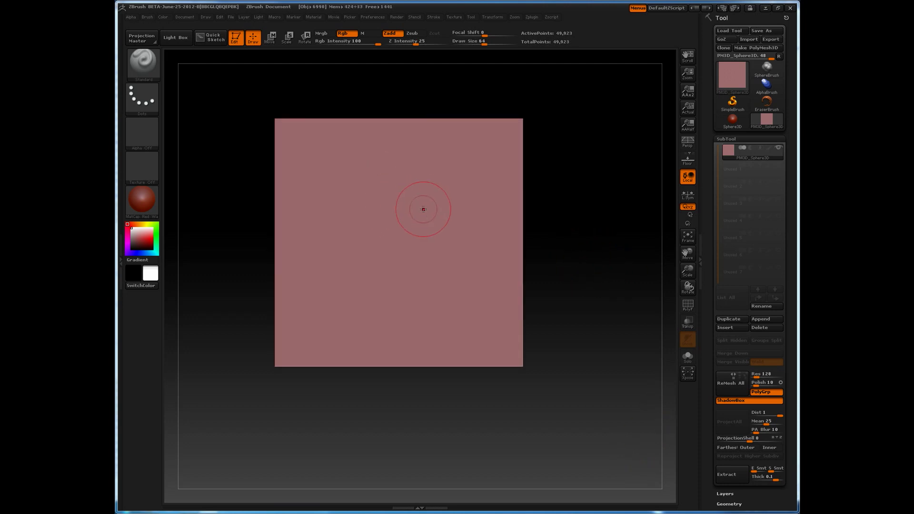
key("ctrl")
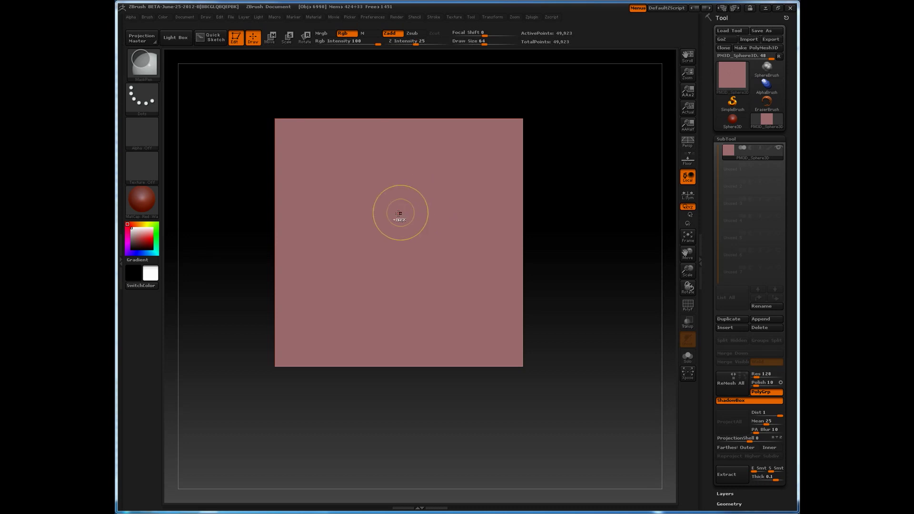
mouse_move(456, 206)
left_mouse_down("ctrl")
mouse_move(453, 198)
mouse_move(386, 217)
mouse_move(385, 204)
mouse_move(345, 227)
mouse_move(354, 274)
mouse_move(452, 257)
left_mouse_up("ctrl")
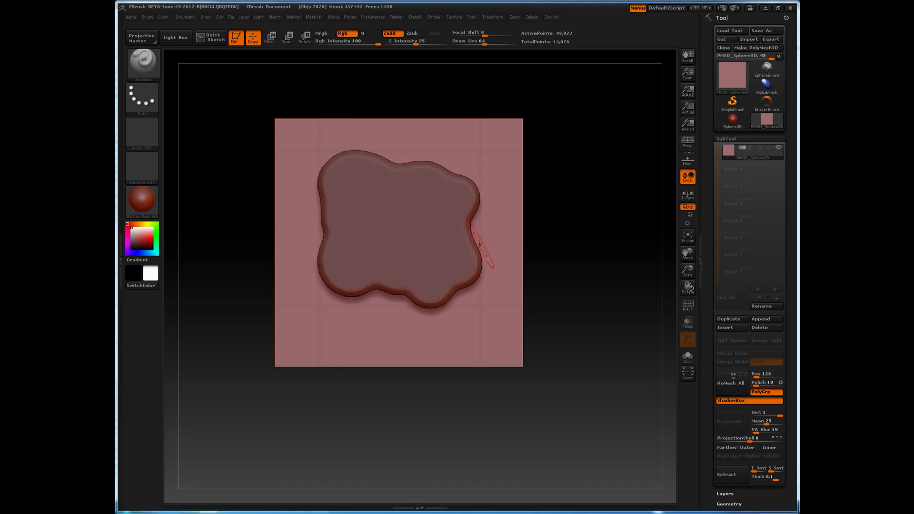
left_click(688, 323)
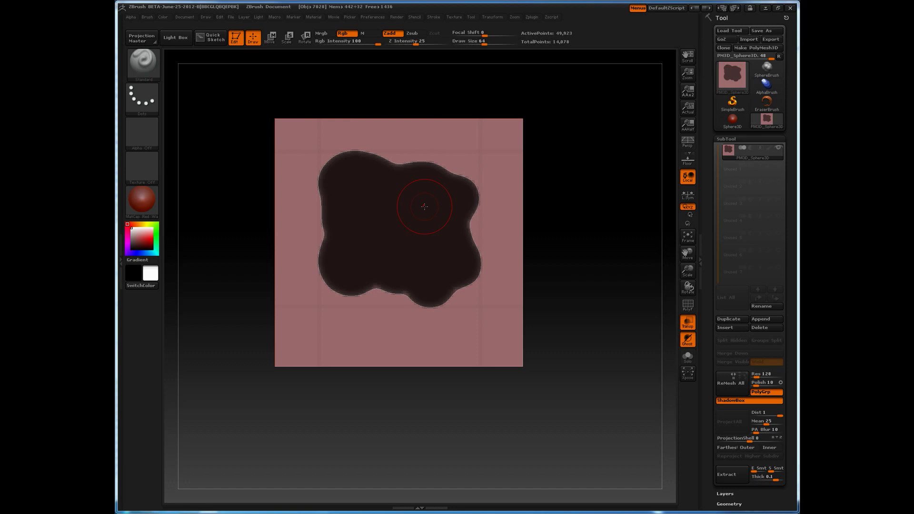
mouse_move(400, 157)
left_mouse_down("ctrl")
mouse_move(443, 147)
mouse_move(478, 200)
mouse_move(469, 286)
mouse_move(350, 276)
mouse_move(306, 255)
mouse_move(309, 271)
left_mouse_up("ctrl")
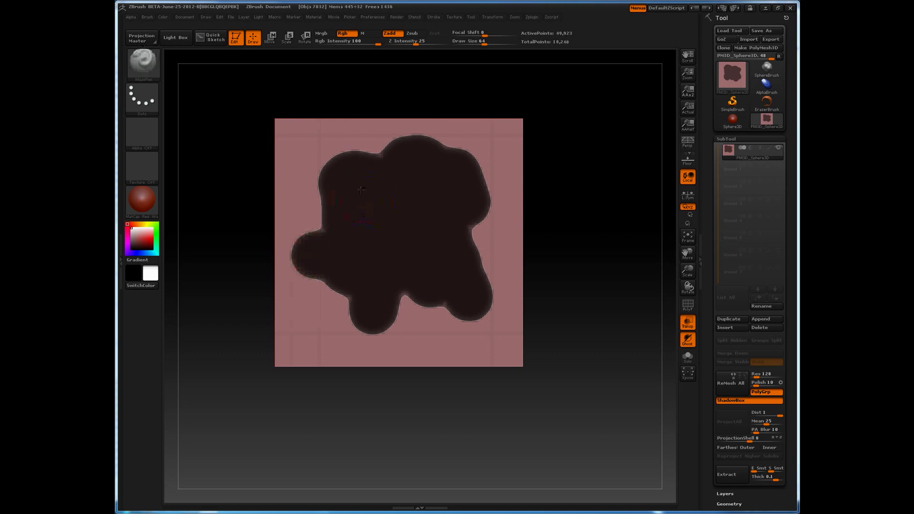
Step: Reduce the draw size to 38 and fill out the blob mask along its lower edge
key("s")
left_click_drag(394, 205, 387, 205)
mouse_move(437, 282)
left_mouse_down("ctrl")
mouse_move(440, 308)
mouse_move(450, 308)
left_mouse_up("ctrl")
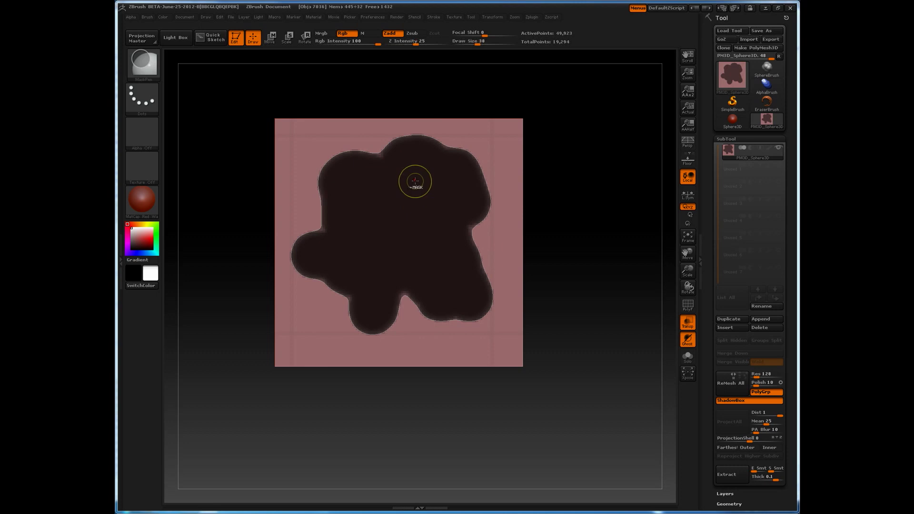
Step: Erase four round holes inside the blob mask and turn ShadowBox off to leave a solid plate
left_click(415, 180, "ctrl+alt")
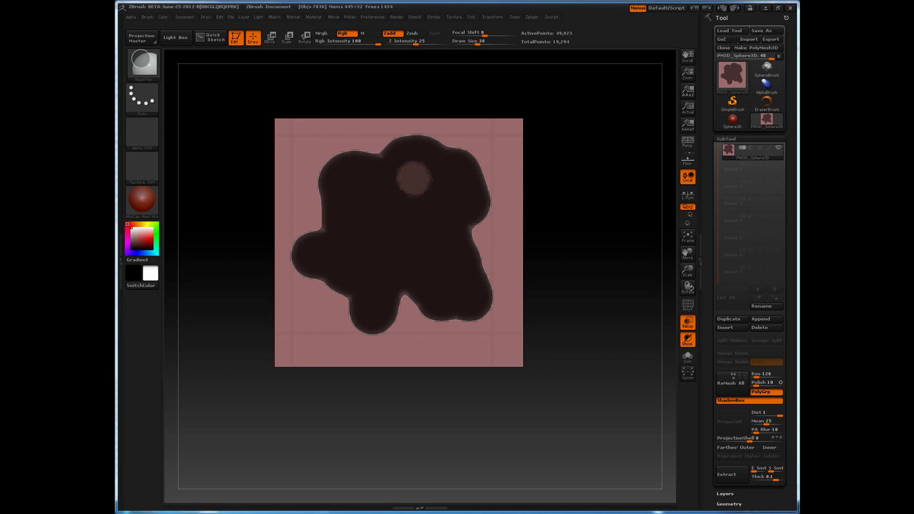
left_click(446, 267, "ctrl+alt")
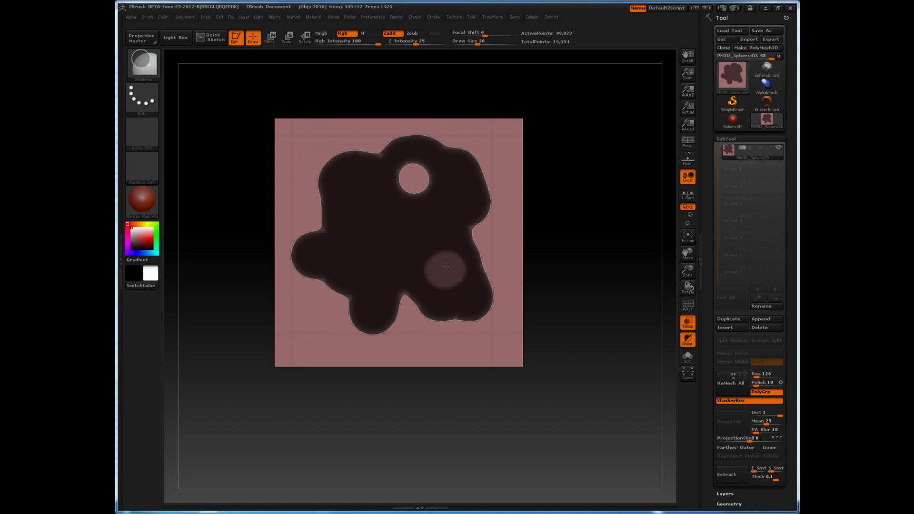
left_click(360, 254, "ctrl+alt")
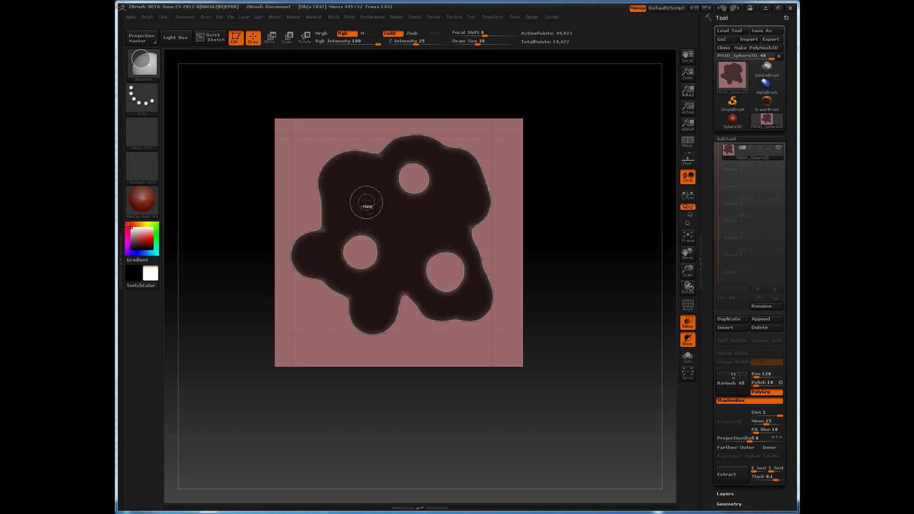
left_click(353, 185, "ctrl+alt")
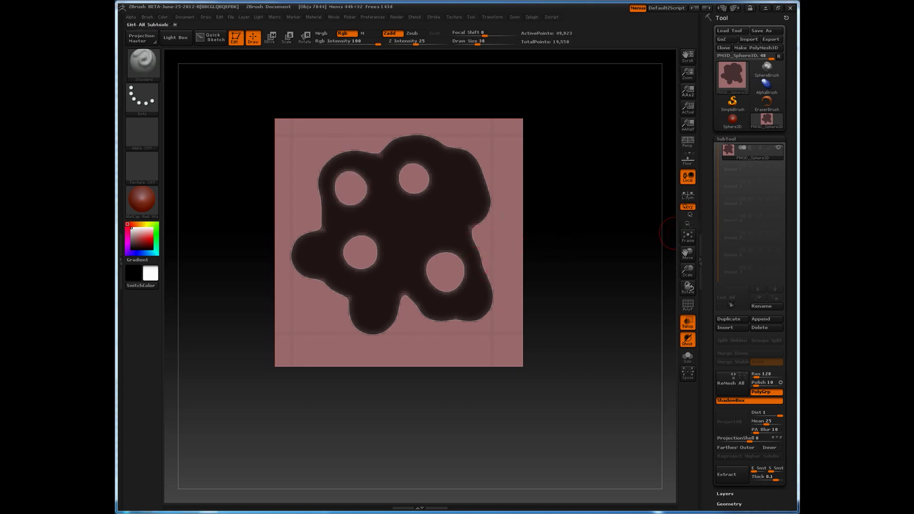
left_click(731, 400)
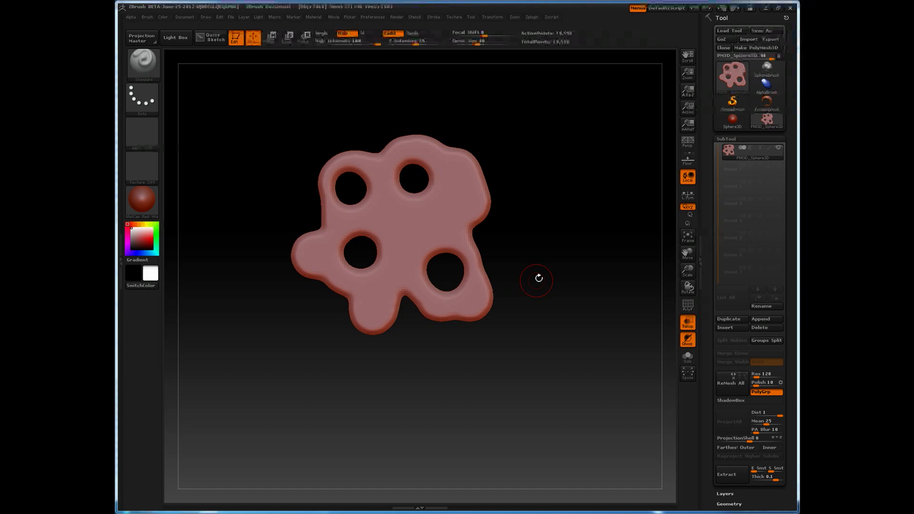
Step: Choose the MaskRect brush and mask the front half of the plate's thickness from a side view
left_click_drag(536, 276, 572, 280)
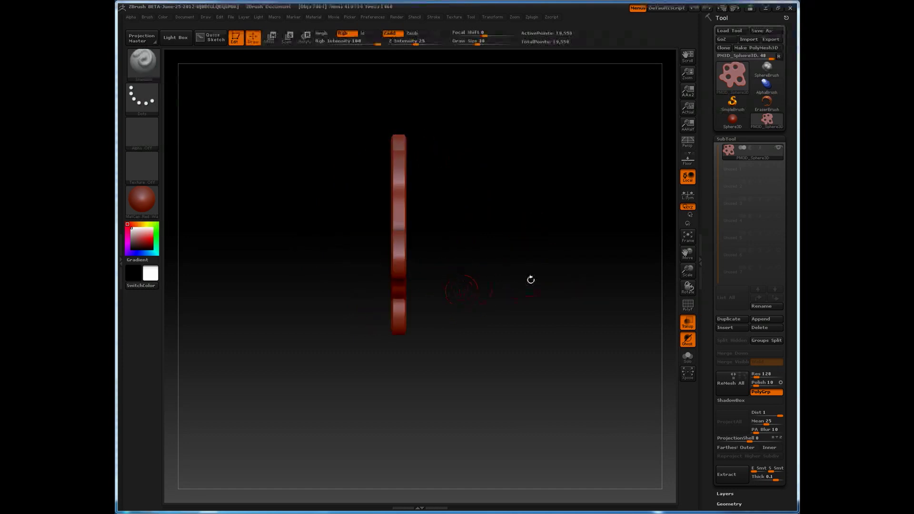
key("ctrl")
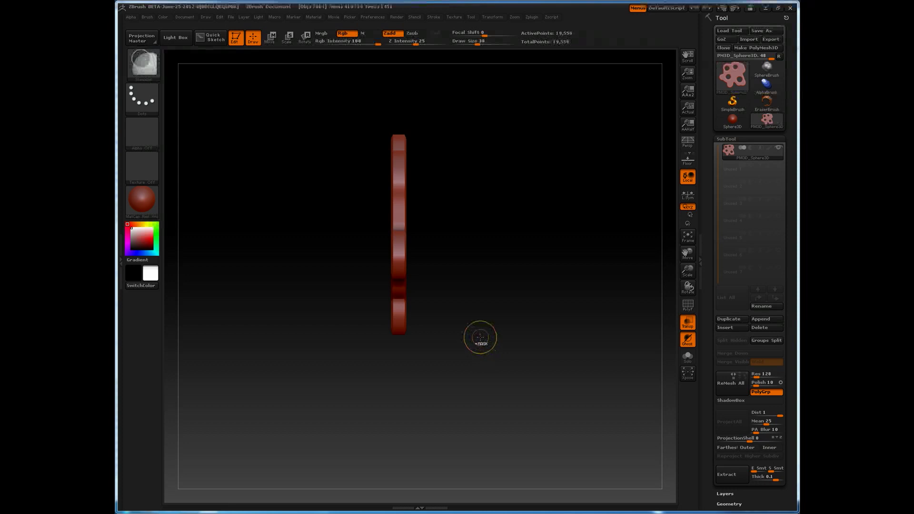
left_click(142, 63)
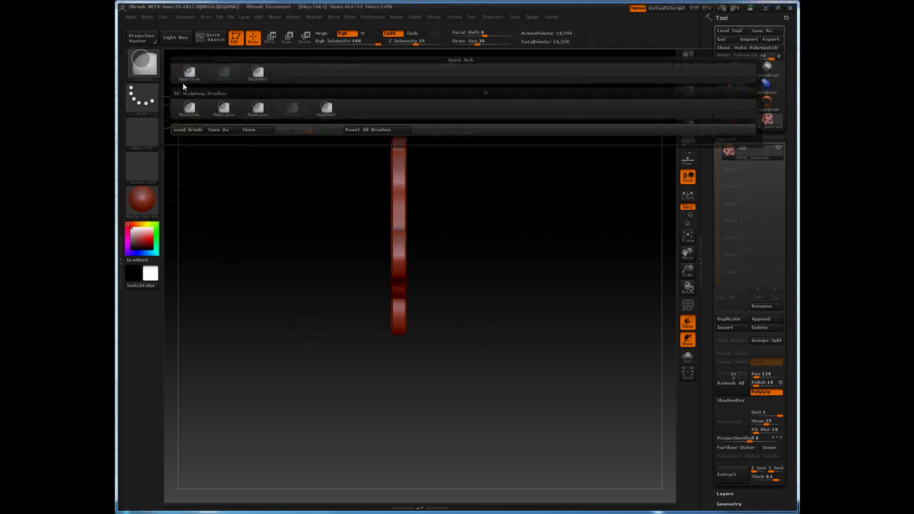
left_click(327, 112)
left_click_drag(481, 366, 403, 114, "ctrl")
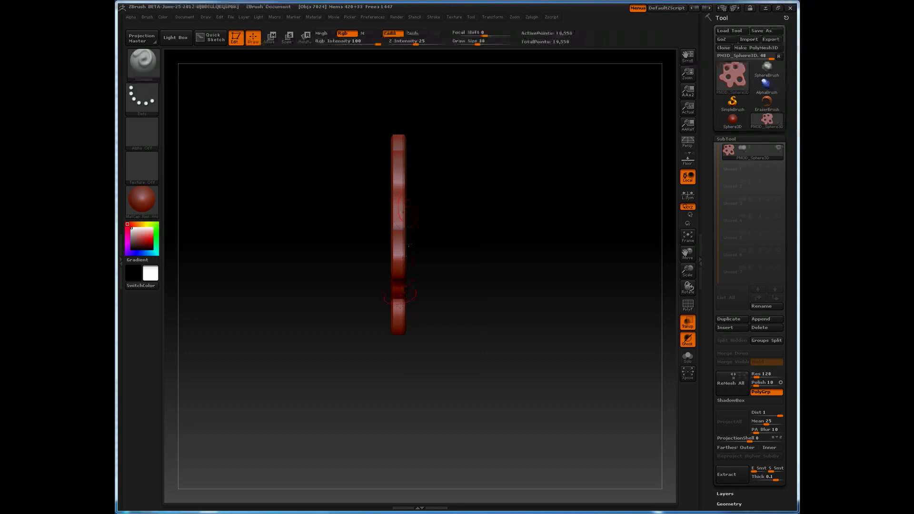
left_click_drag(555, 212, 495, 221)
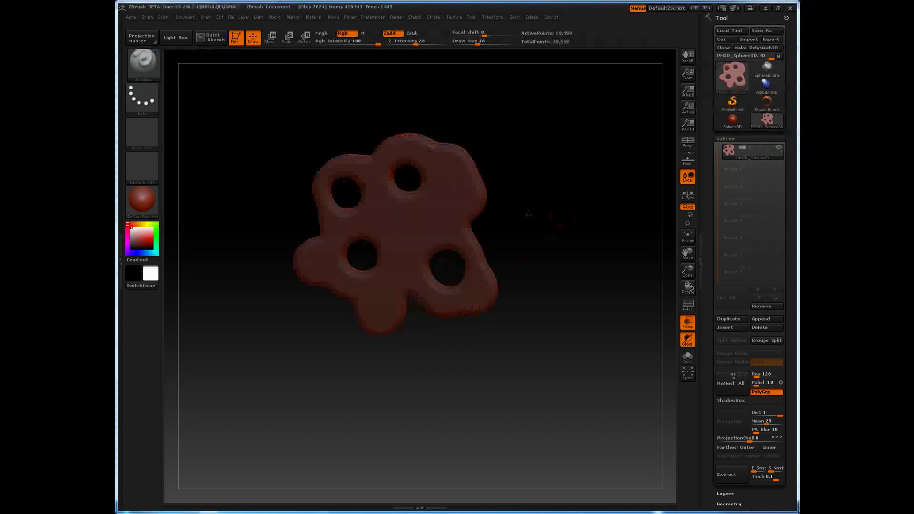
left_click_drag(544, 205, 545, 206, "shift")
Step: Invert the mask so the plate's front half is unmasked and its back half is protected
left_click_drag(519, 165, 528, 212, "alt")
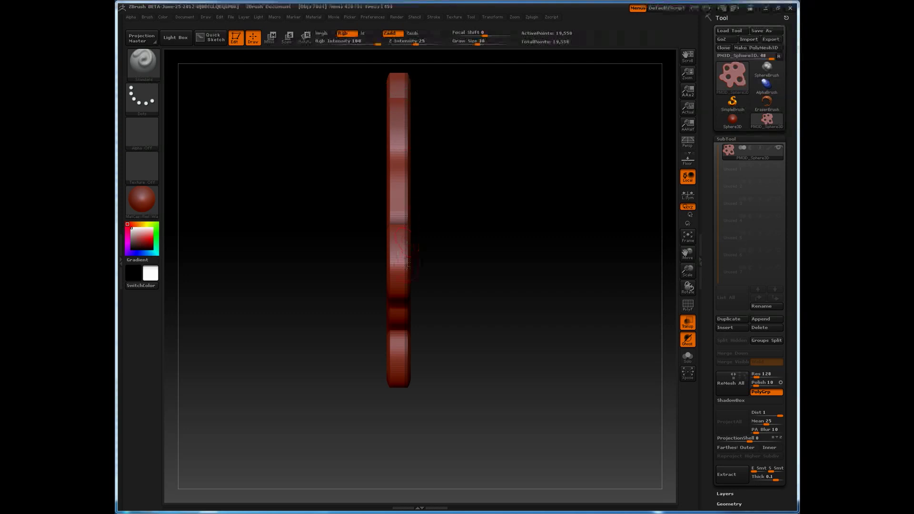
left_click_drag(555, 274, 547, 357)
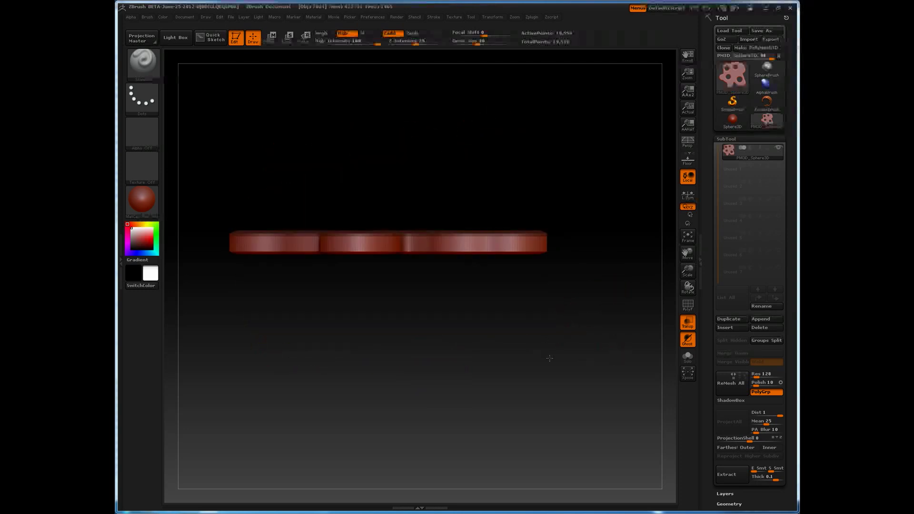
left_click_drag(414, 353, 585, 354, "shift")
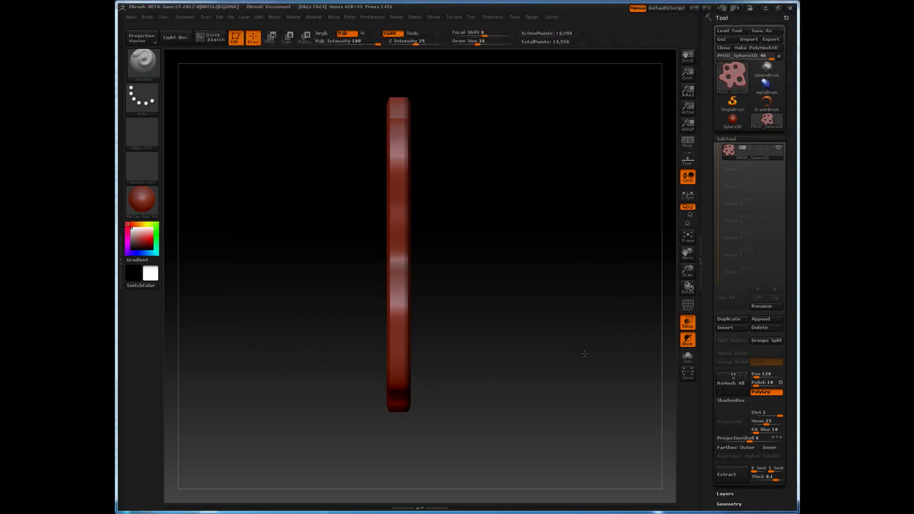
key("ctrl")
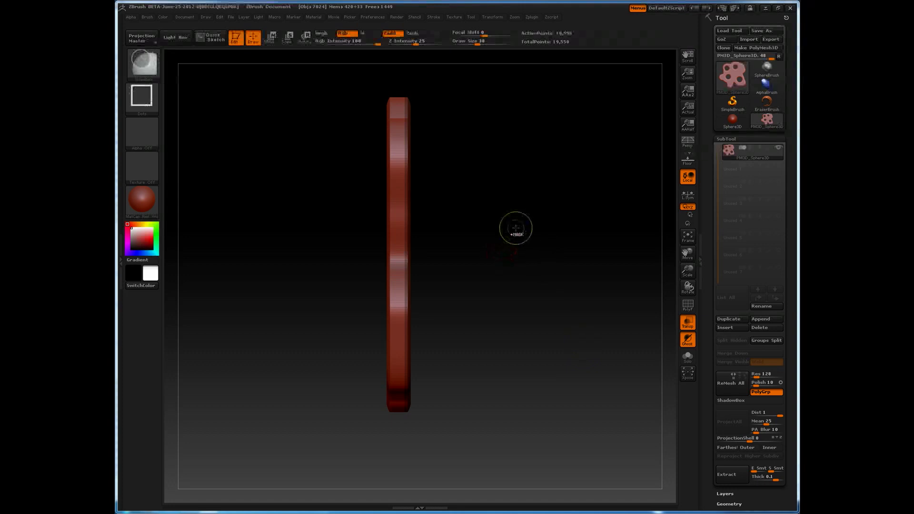
left_click(516, 229, "ctrl")
left_click_drag(606, 341, 669, 358)
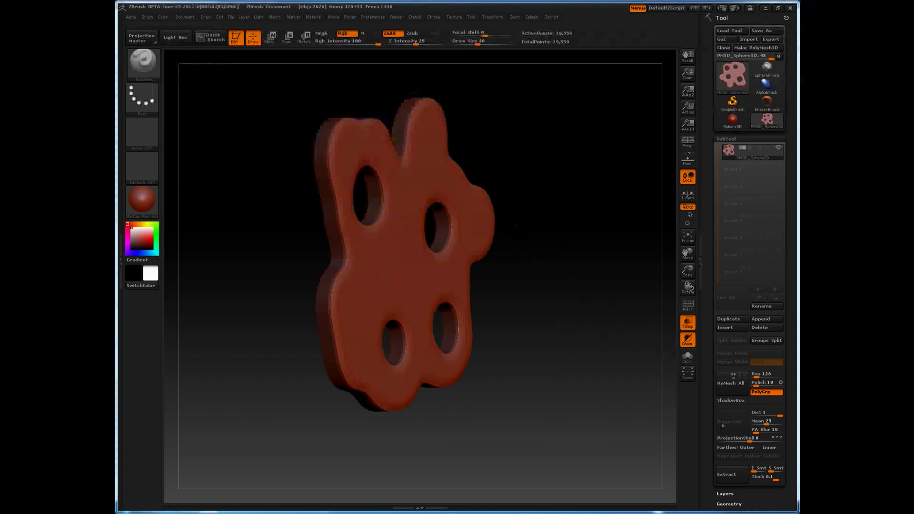
Step: Shrink the plate's unmasked front half with a negative Inflat deformation to bevel its edges
left_click_drag(709, 414, 704, 342)
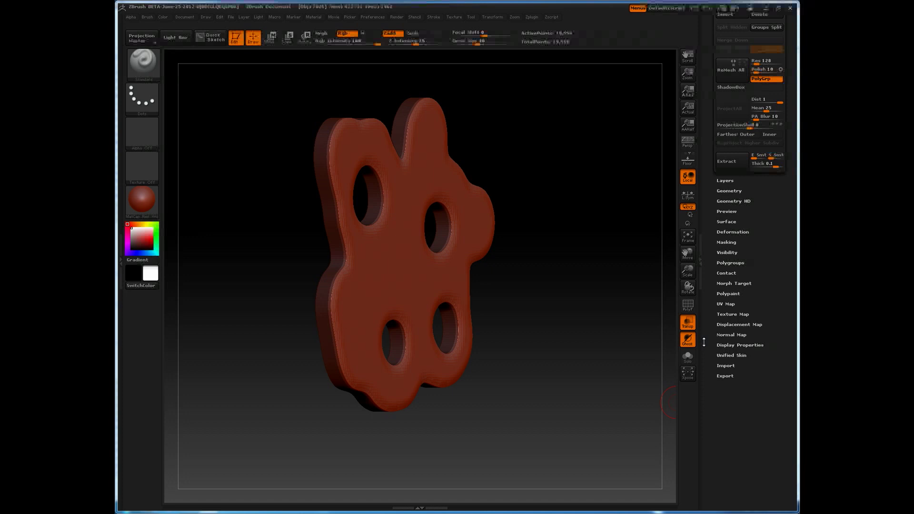
left_click(730, 232)
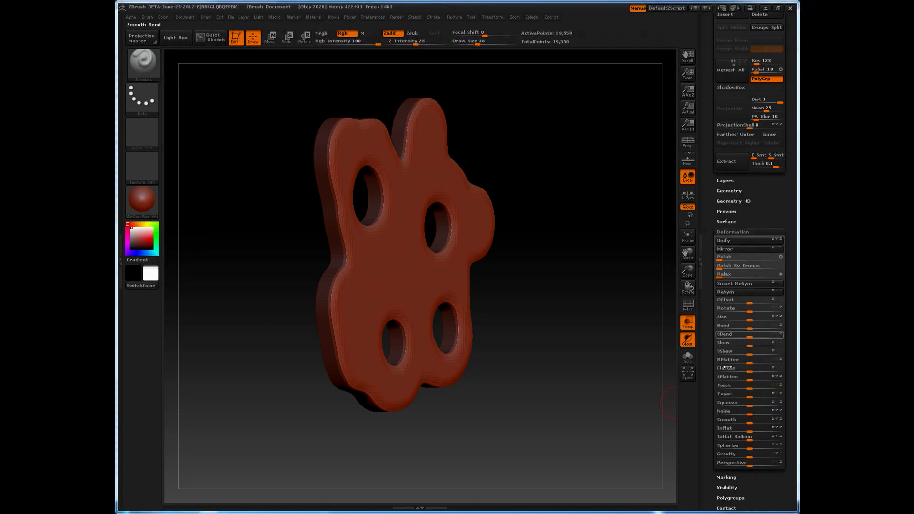
left_click_drag(598, 346, 632, 359)
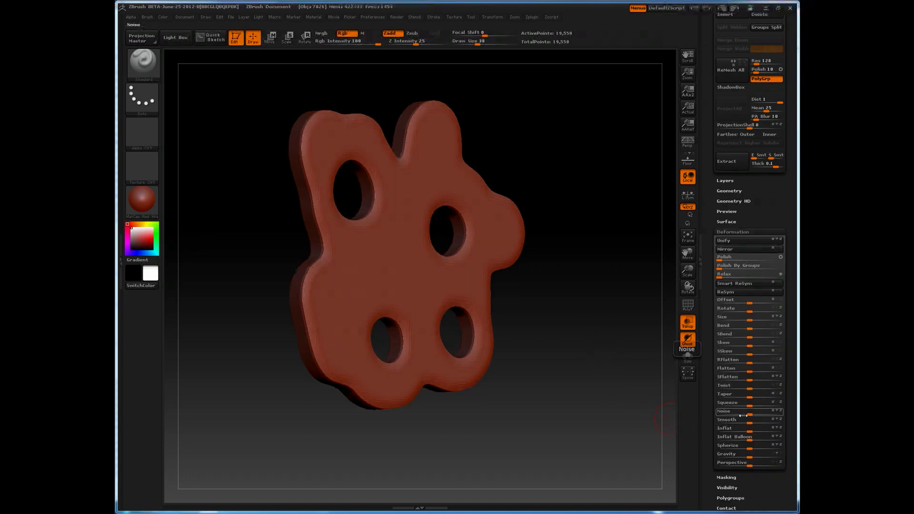
mouse_move(751, 431)
left_mouse_down()
mouse_move(762, 432)
mouse_move(739, 432)
left_mouse_up()
left_click_drag(631, 332, 598, 329)
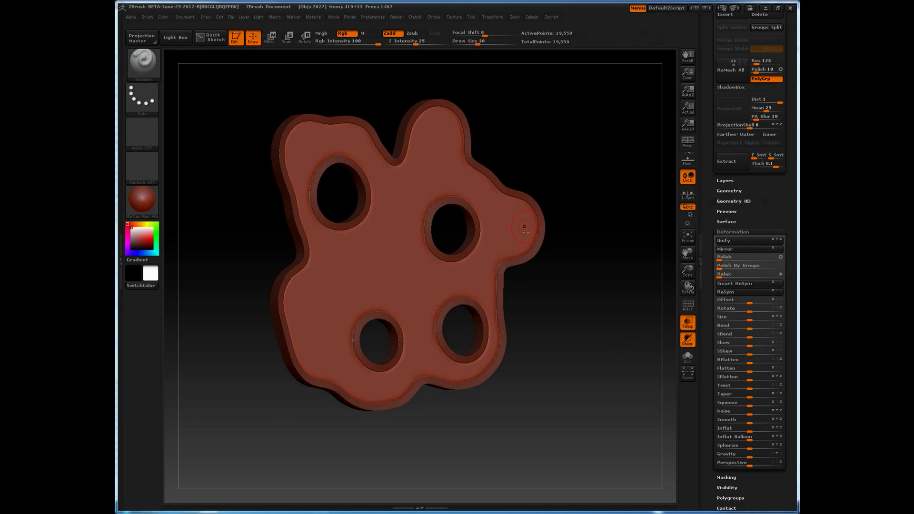
key("ctrl+z")
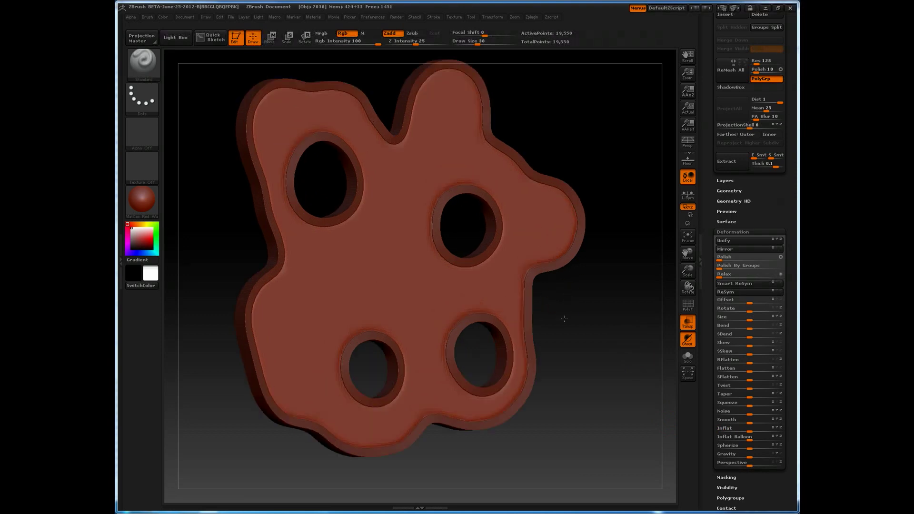
Step: Move the unmasked front face outward using a transpose line across the plate's thickness, and return to Draw mode
left_click_drag(564, 319, 574, 309)
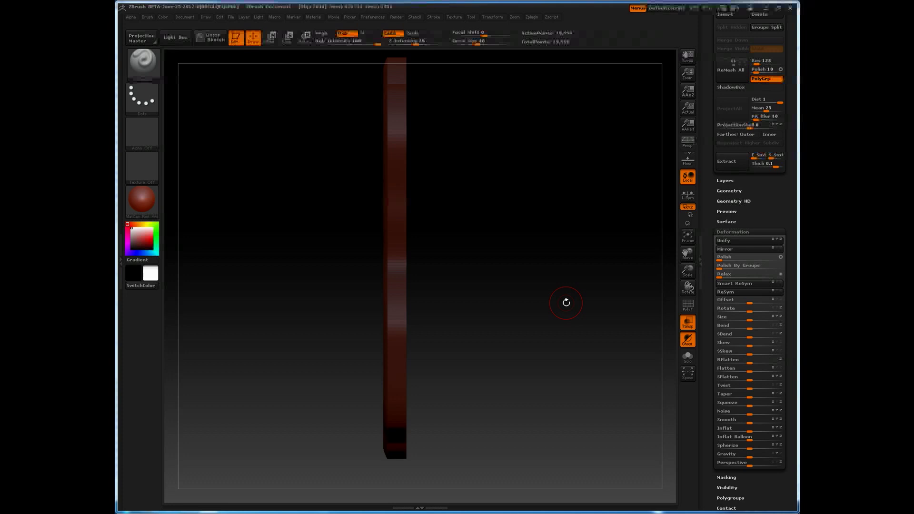
key("w")
mouse_move(395, 287)
left_mouse_down()
mouse_move(459, 287)
mouse_move(430, 286)
mouse_move(438, 287)
left_mouse_up()
left_click_drag(472, 215, 406, 178)
left_click_drag(341, 229, 307, 225)
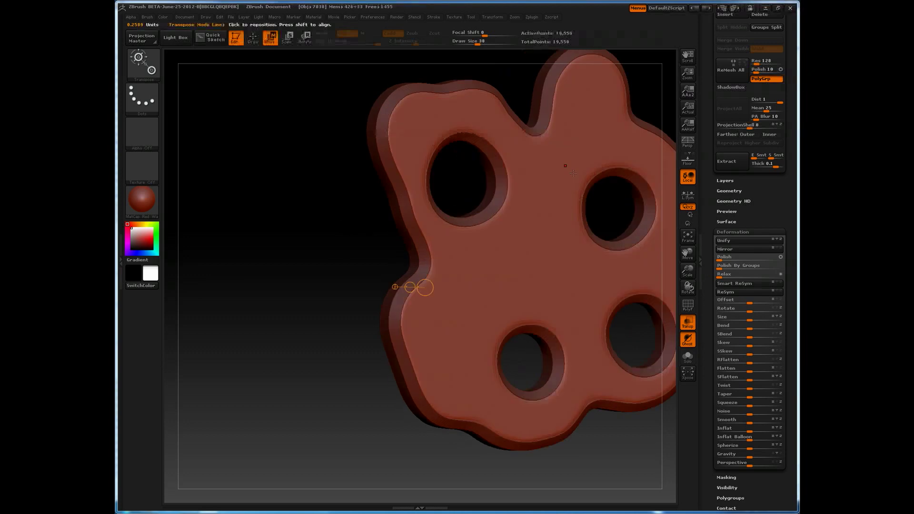
key("q")
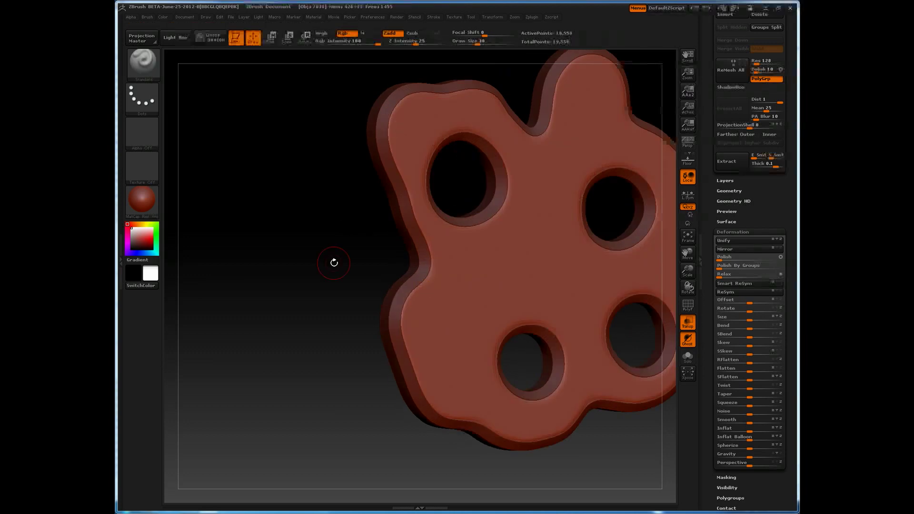
Step: Clear the mask from the plate and inspect the bevels around its outline and holes
left_click_drag(334, 263, 324, 239, "alt")
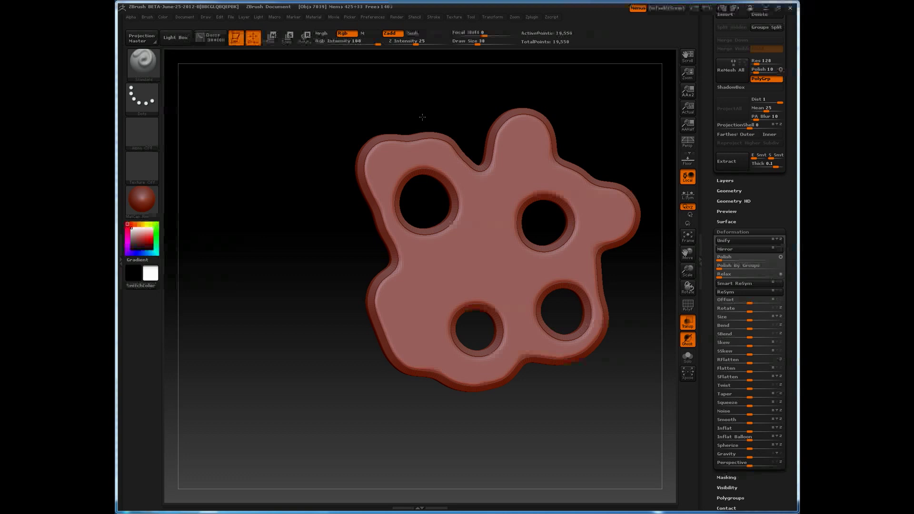
left_click_drag(422, 116, 377, 109, "alt")
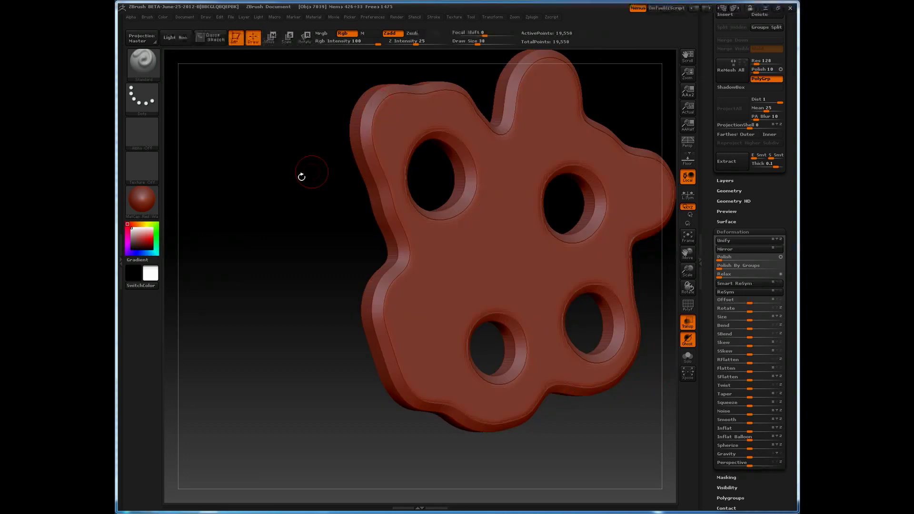
left_click_drag(314, 167, 308, 194, "alt")
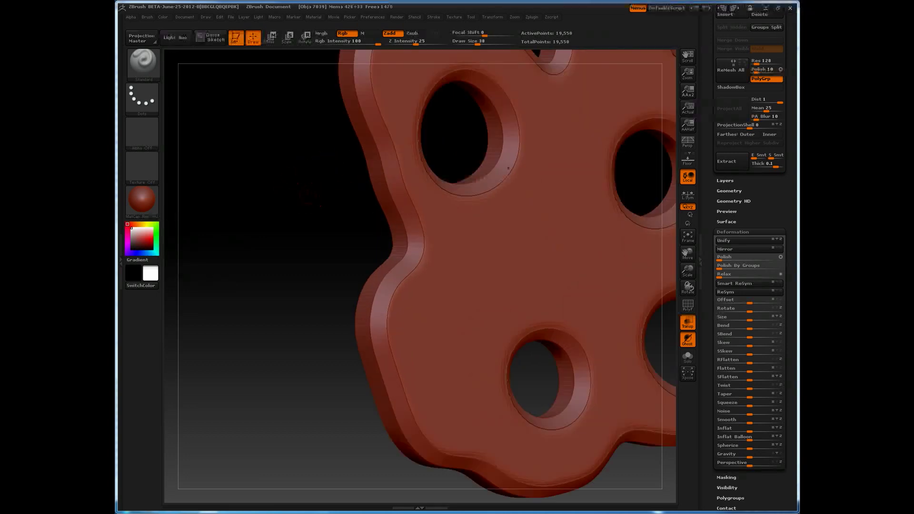
Step: Clip a thin slice off the front face of the edge-on plate along its full height using the ClipCurve brush
left_click_drag(334, 229, 316, 223)
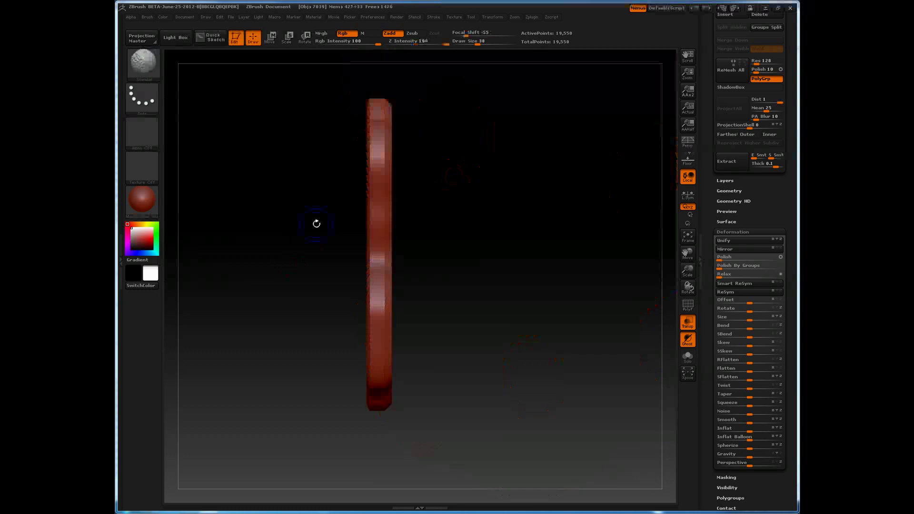
left_click(144, 62, "ctrl+shift")
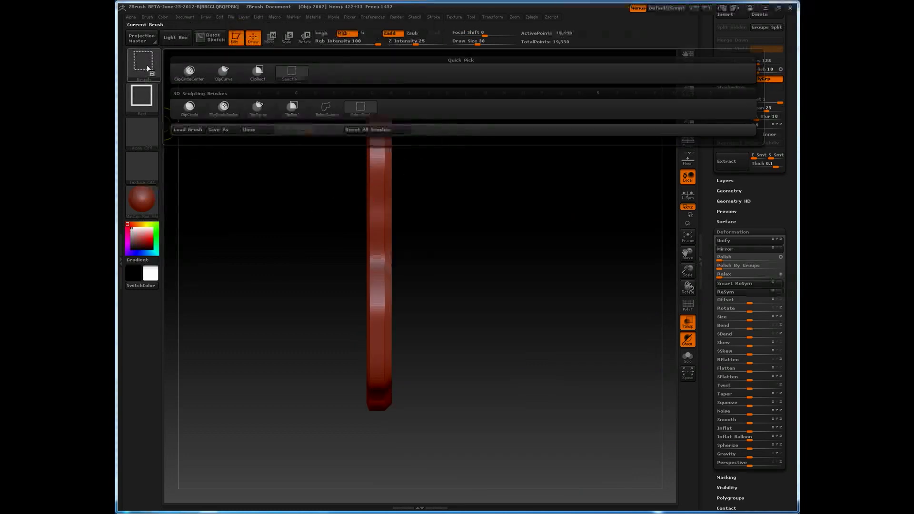
mouse_move(227, 80)
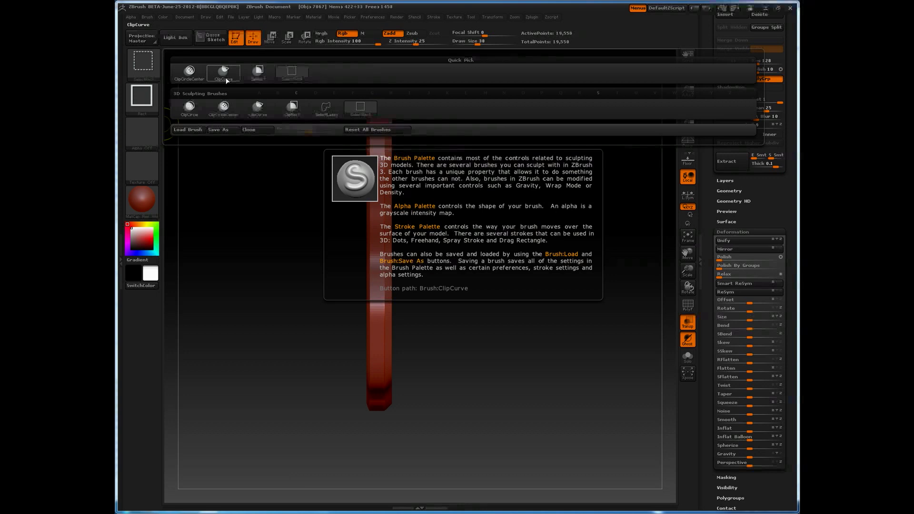
left_click(226, 80)
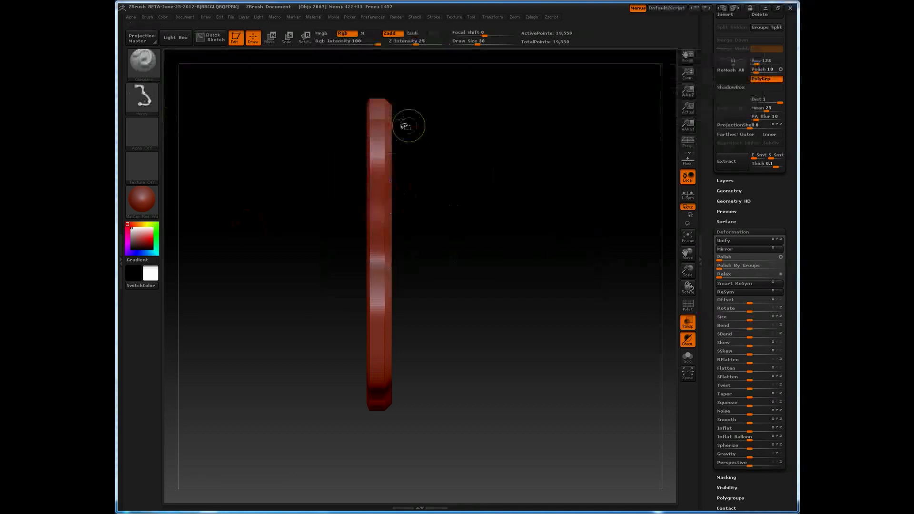
mouse_move(390, 88)
left_mouse_down("ctrl+shift")
mouse_move(391, 395)
mouse_move(379, 416)
mouse_move(393, 416)
mouse_move(384, 418)
left_mouse_up("ctrl+shift")
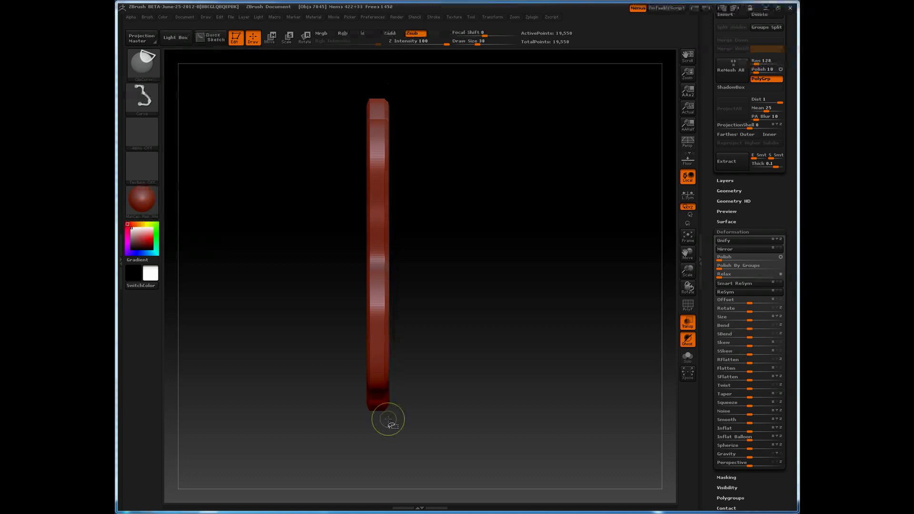
Step: Examine the clipped plate's front face and the bevels around its outline and four holes
left_click_drag(523, 280, 467, 280, "shift")
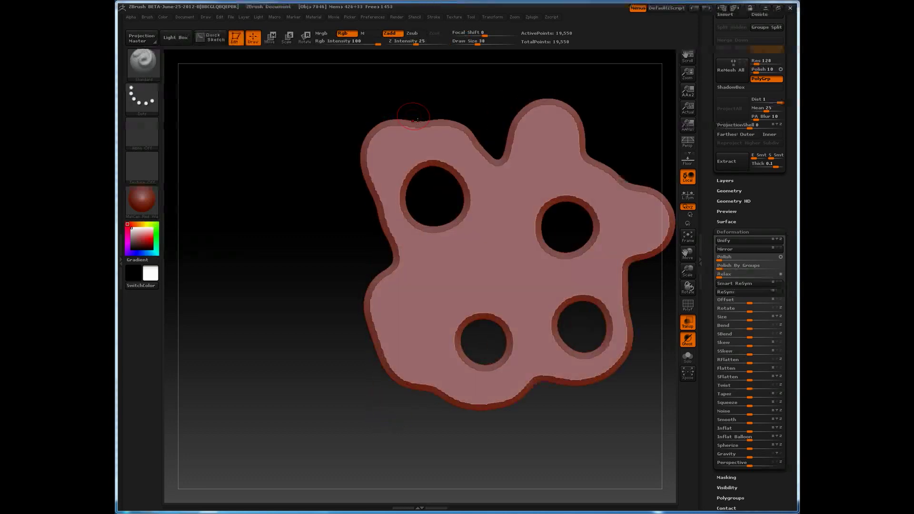
left_click_drag(374, 104, 463, 107, "alt")
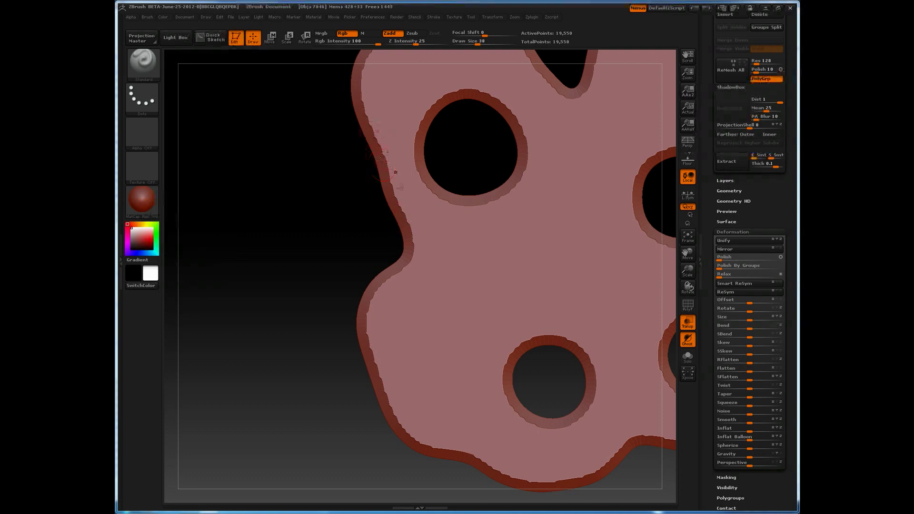
key("f")
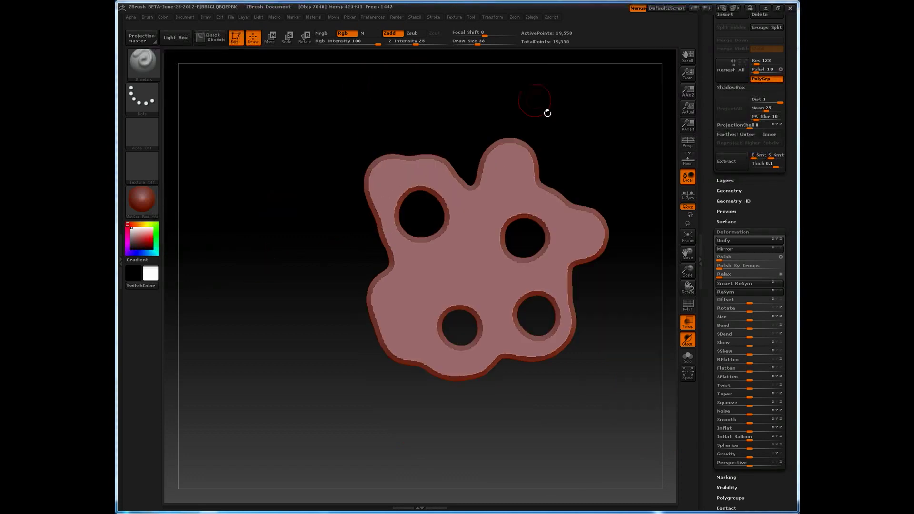
left_click_drag(577, 122, 554, 119, "alt")
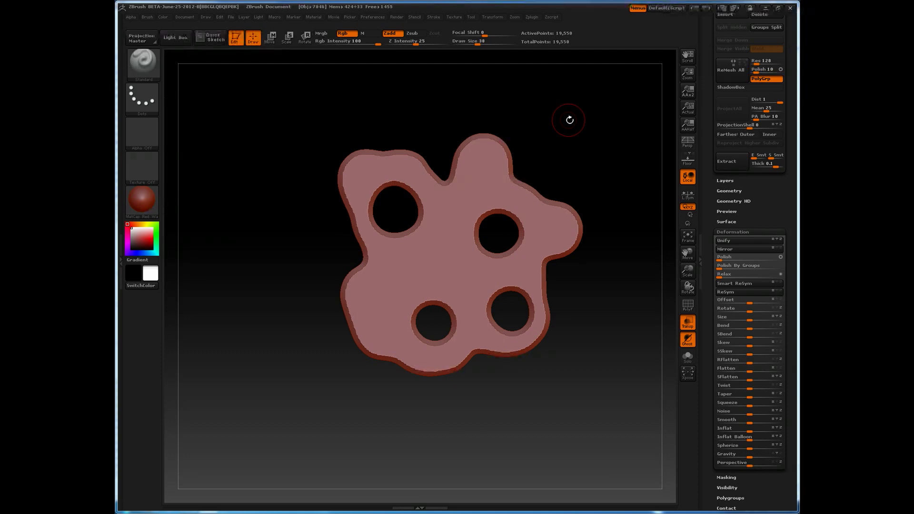
left_click_drag(582, 125, 472, 121, "alt")
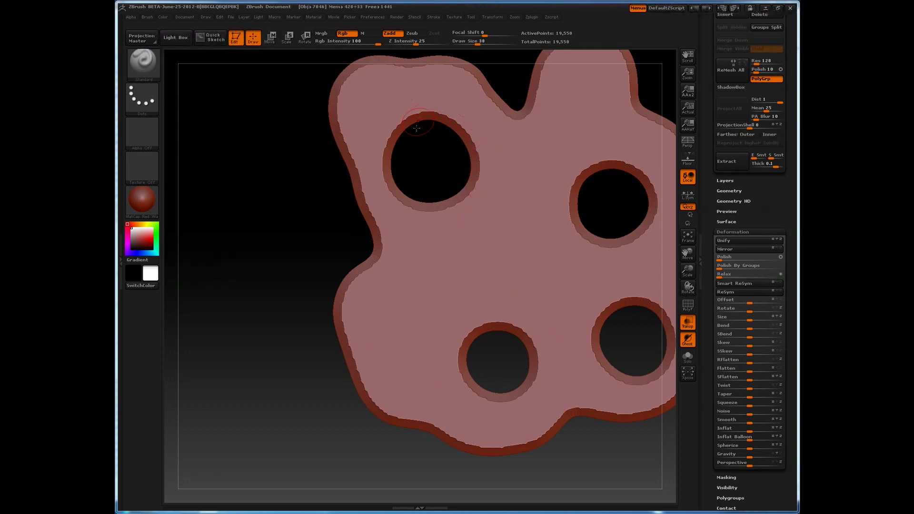
left_click(279, 187, "ctrl")
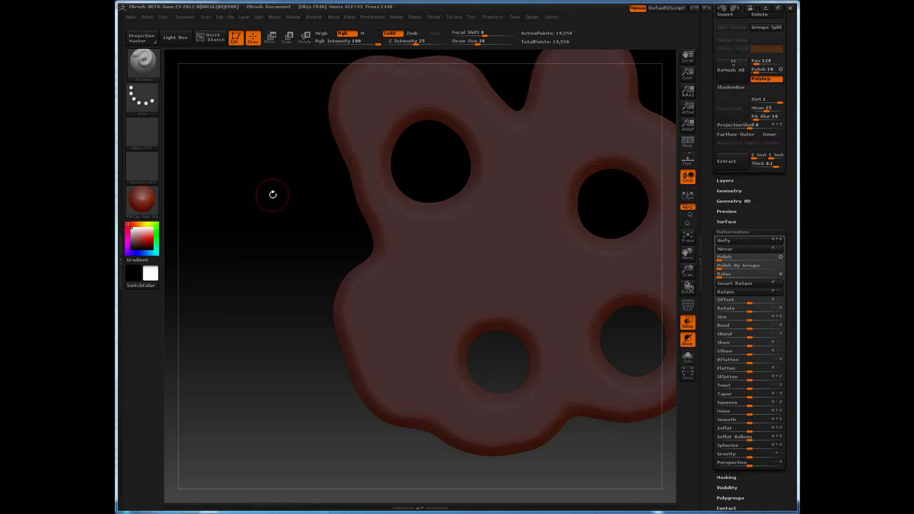
left_click_drag(271, 195, 437, 208)
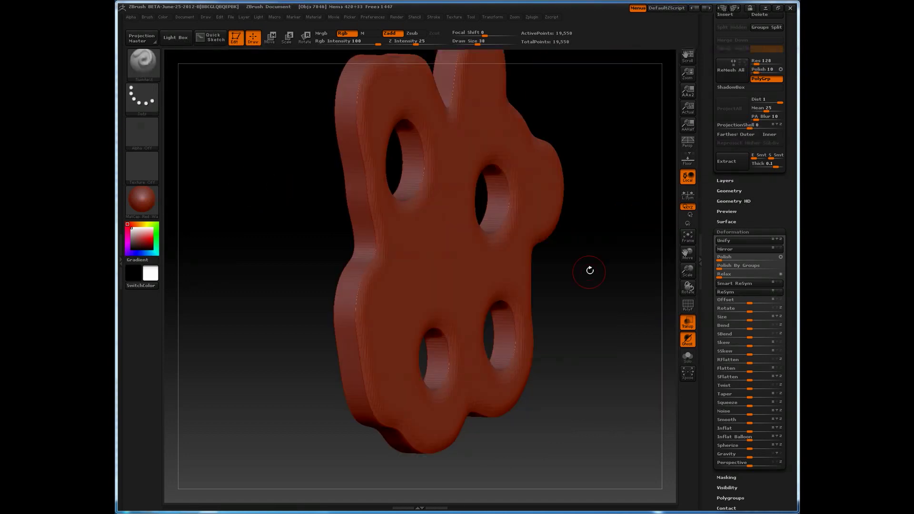
left_click_drag(636, 254, 302, 163, "shift")
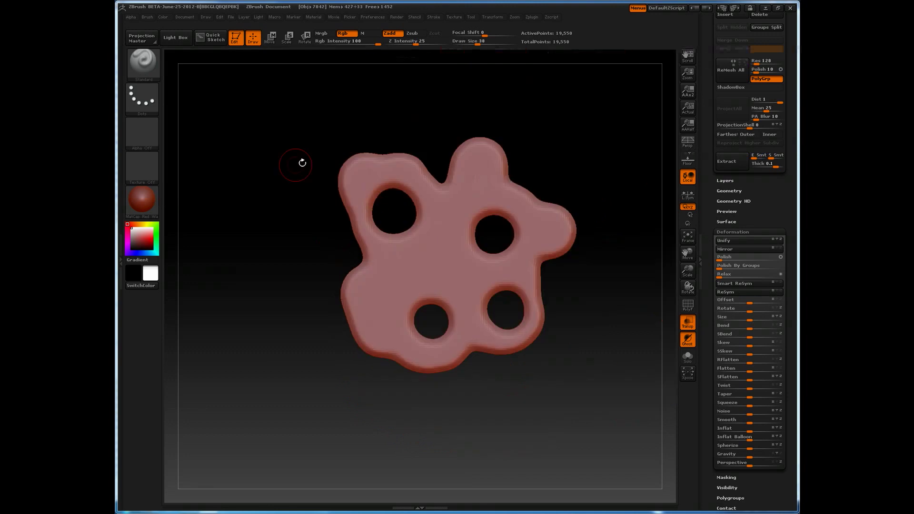
Step: Thicken the plate in side view with a Transpose Move line across its thickness, and return to Draw mode
left_click_drag(570, 134, 498, 171, "alt")
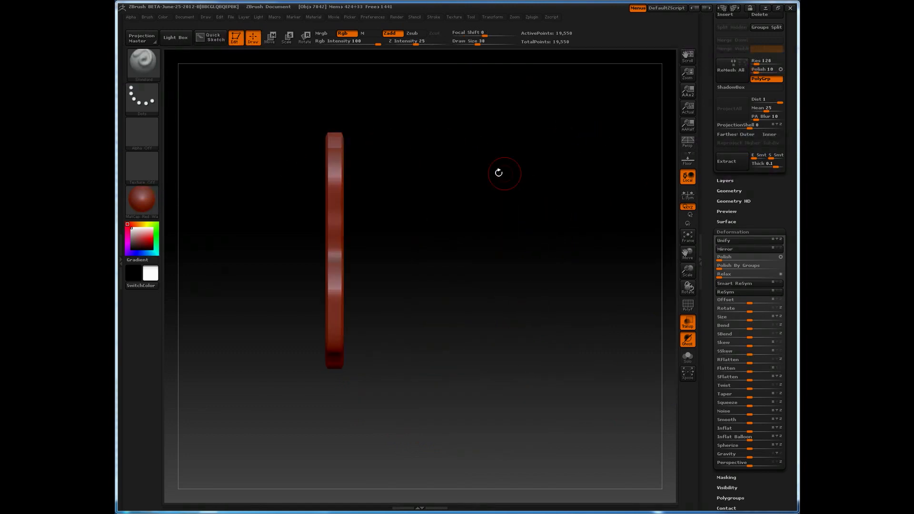
key("w")
left_click_drag(370, 268, 399, 267)
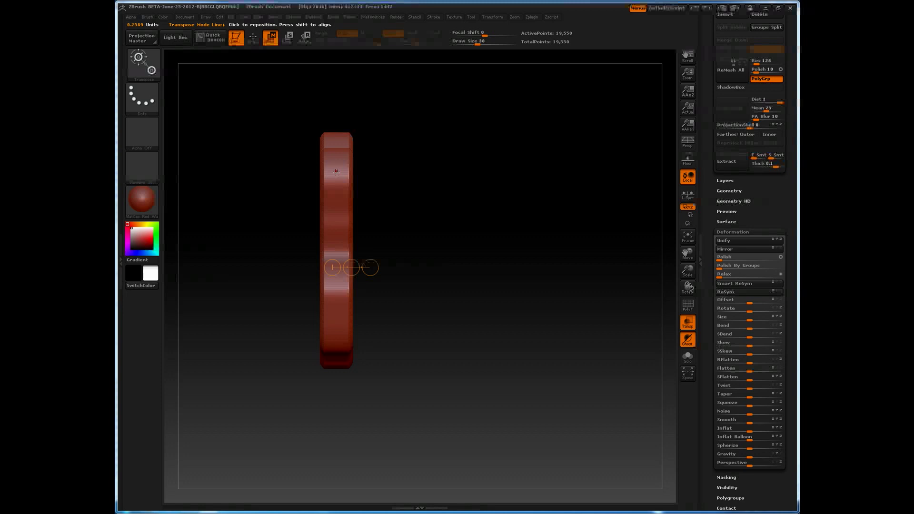
key("q")
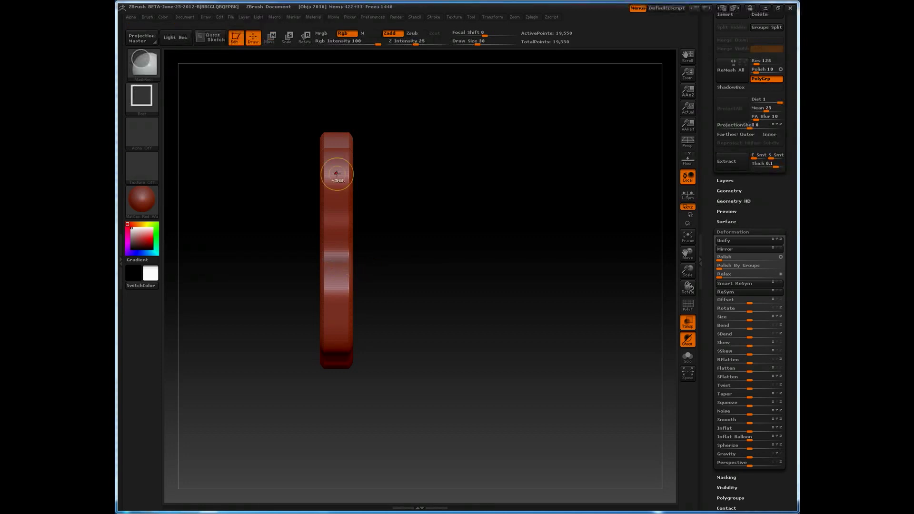
Step: Trim the bevels off both faces of the edge-on plate with a tall, narrow rectangle using the ClipRect brush
key("ctrl+shift")
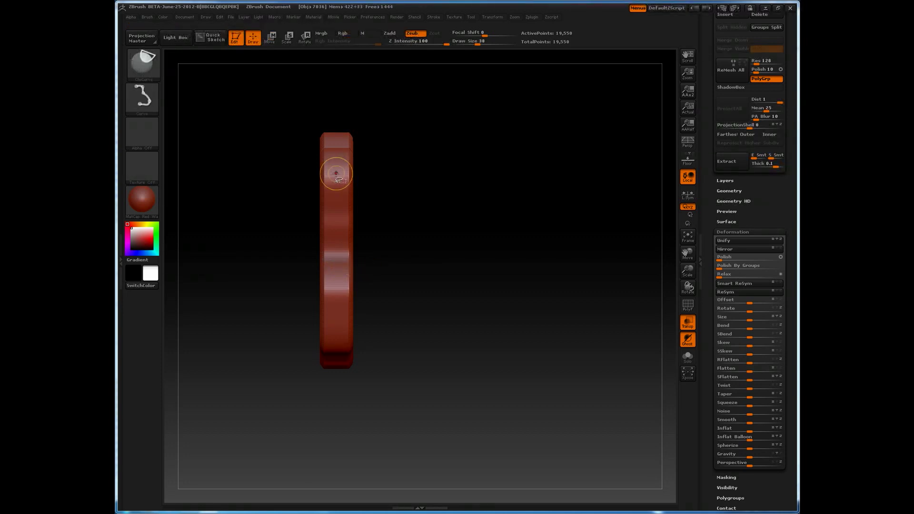
left_click(142, 62)
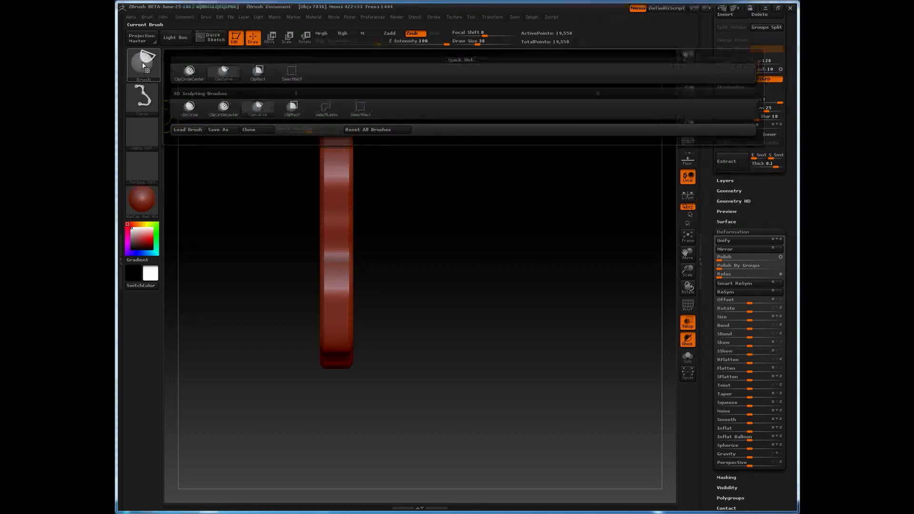
left_click(259, 73)
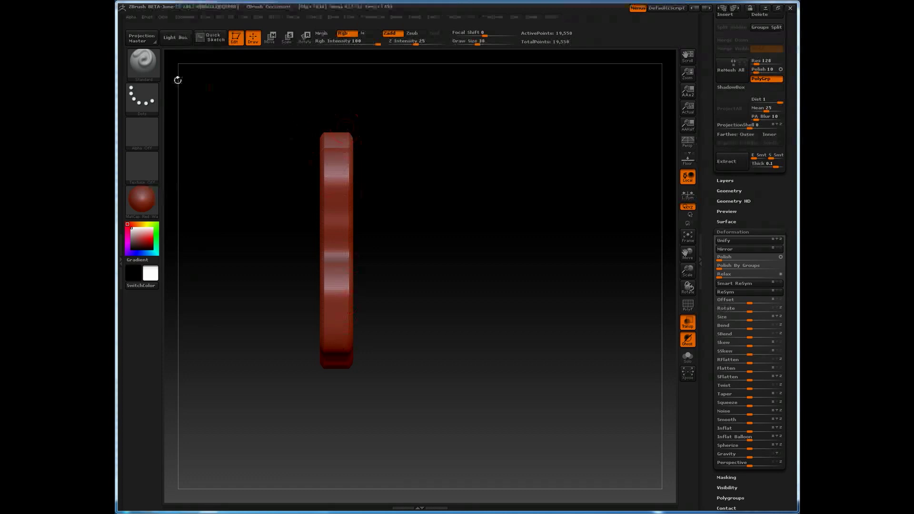
left_click(143, 65, "ctrl+shift")
left_click(259, 74)
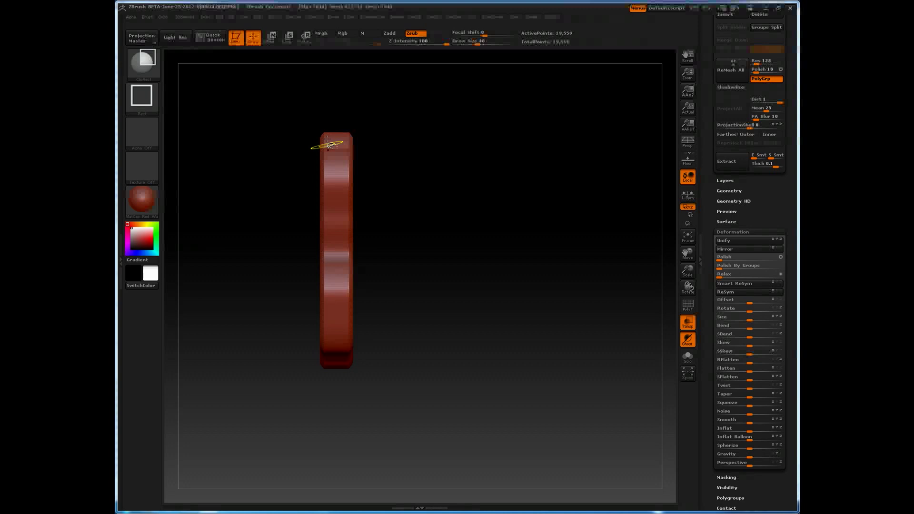
left_click_drag(328, 120, 346, 386, "ctrl+shift")
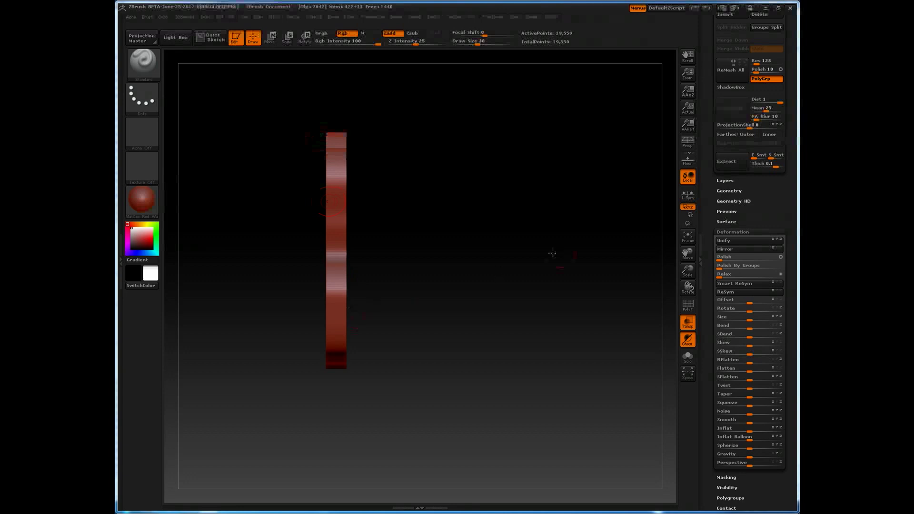
key("ctrl+z")
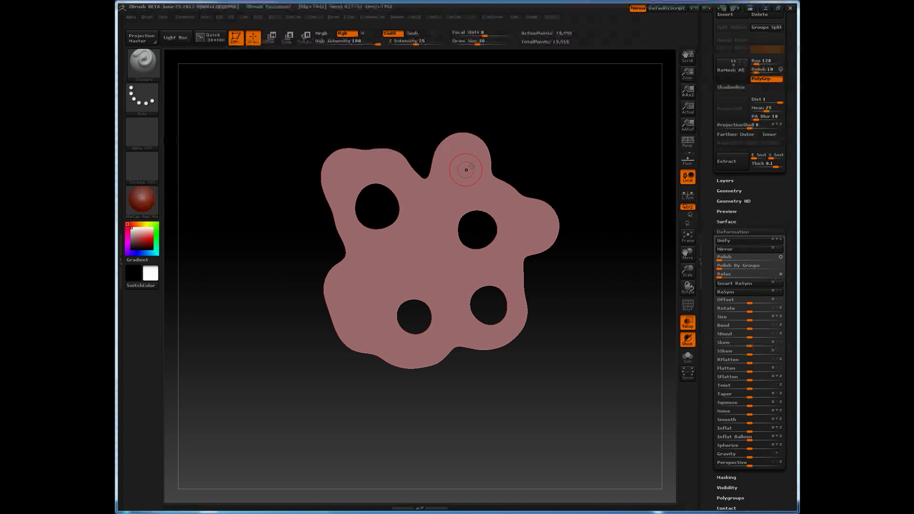
Step: Reshape the plate's four holes into slightly larger clean circles with the ClipCircleCenter brush, drawing each circle from the hole's centre
key("ctrl")
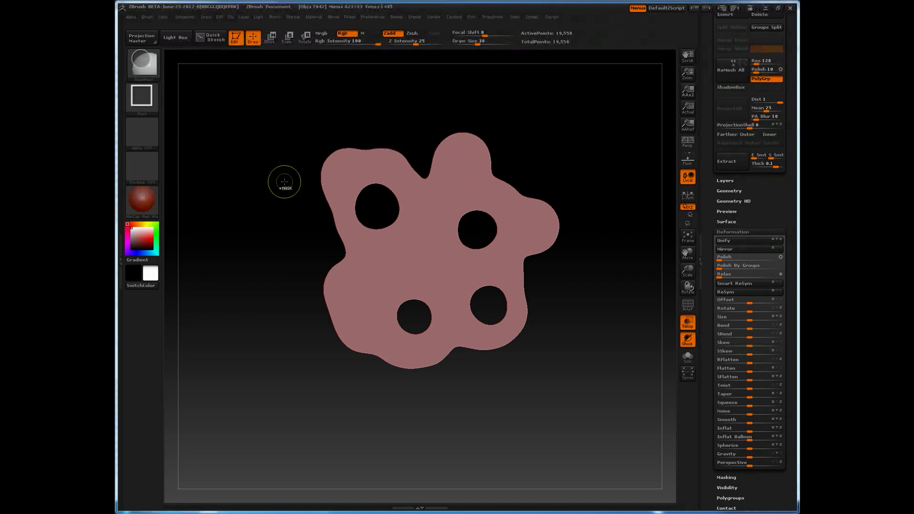
left_click(143, 61, "ctrl+shift")
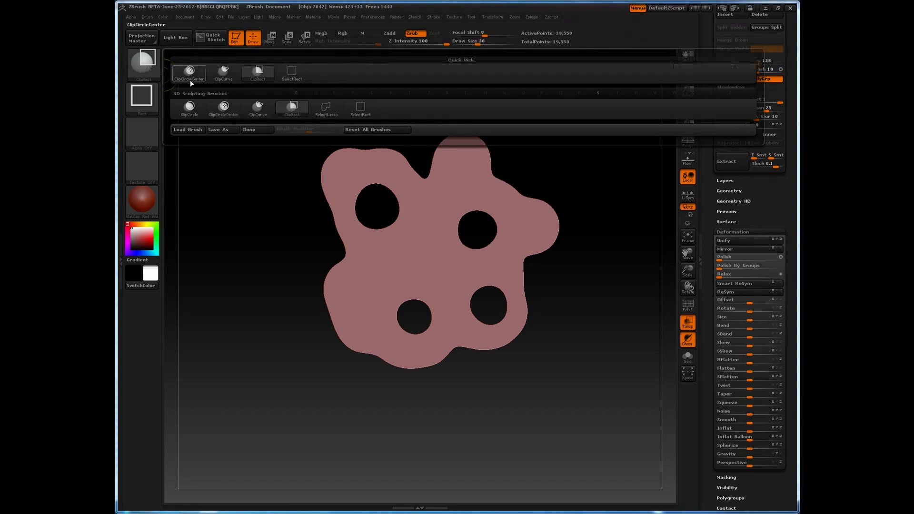
mouse_move(193, 81)
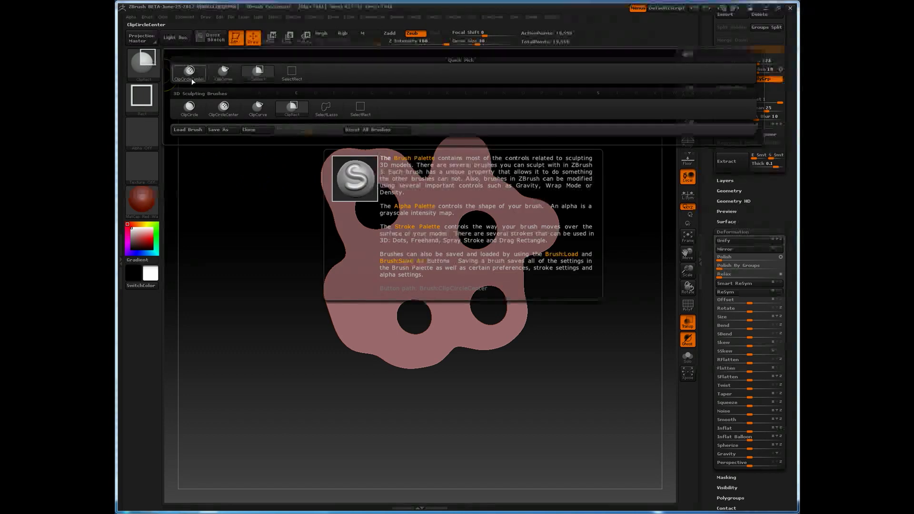
left_click(192, 78)
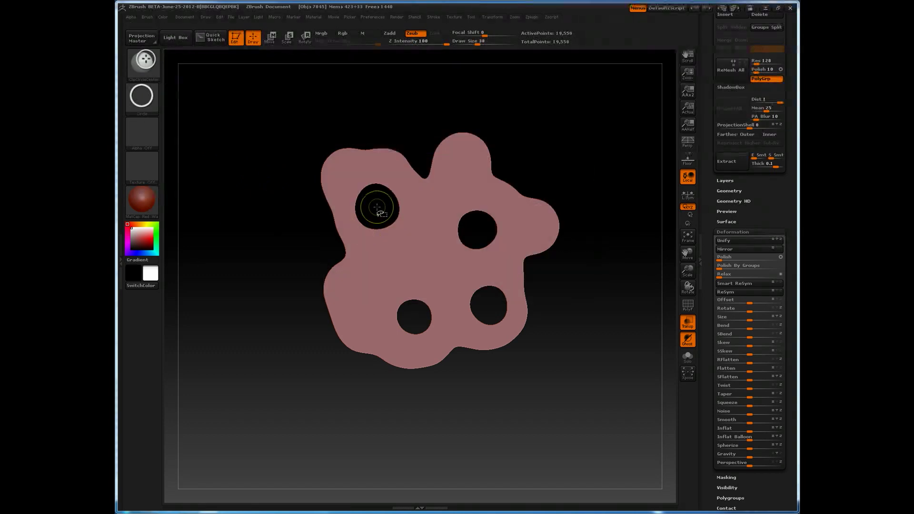
left_click_drag(377, 208, 390, 233, "ctrl+shift")
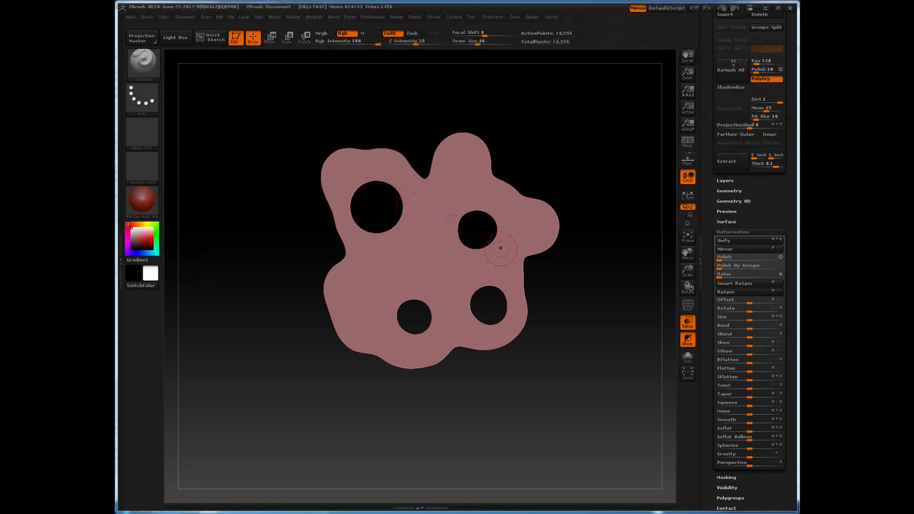
left_click_drag(478, 230, 491, 254, "ctrl+shift")
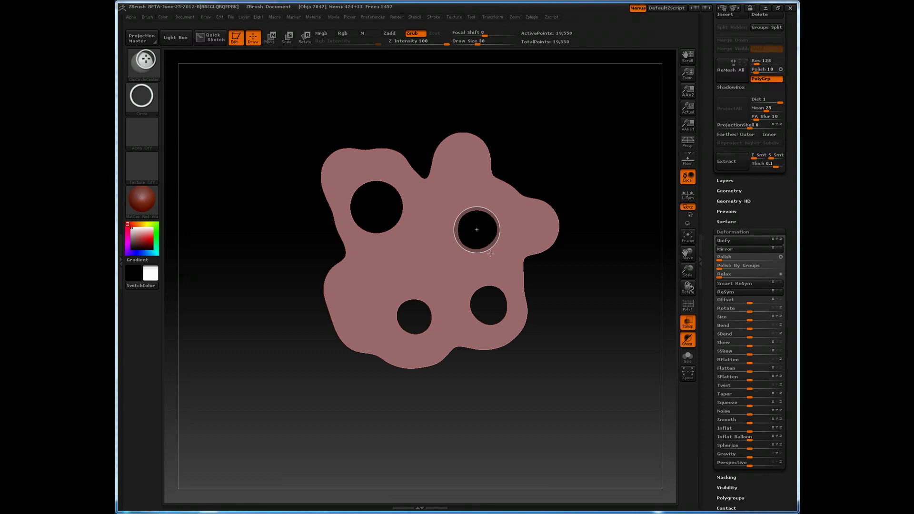
left_click_drag(487, 305, 503, 328, "ctrl+shift")
left_click_drag(412, 315, 432, 337, "ctrl+shift")
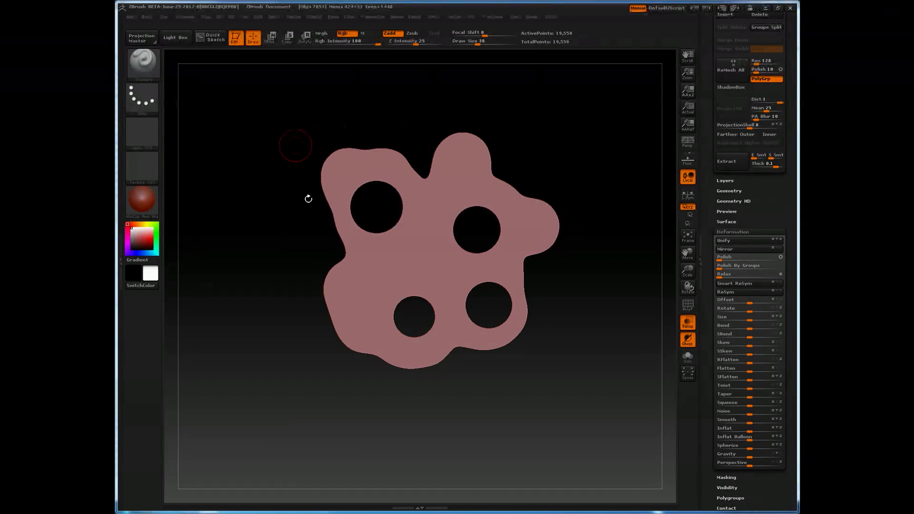
Step: Soften the sharp edges of the plate's outline and holes with the Relax deformation, and check its profile edge-on
mouse_move(262, 229)
left_mouse_down()
mouse_move(299, 233)
mouse_move(263, 231)
left_mouse_up()
left_click_drag(542, 356, 538, 310, "alt")
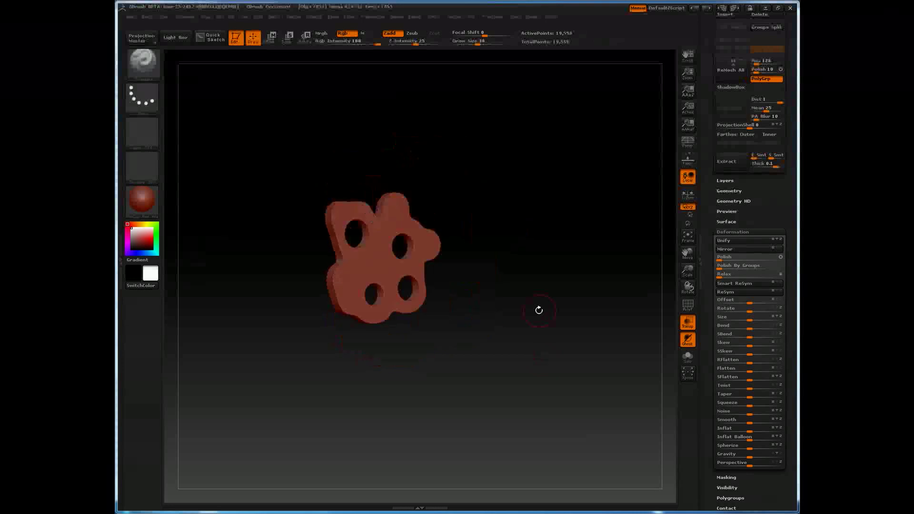
left_click_drag(584, 289, 559, 345)
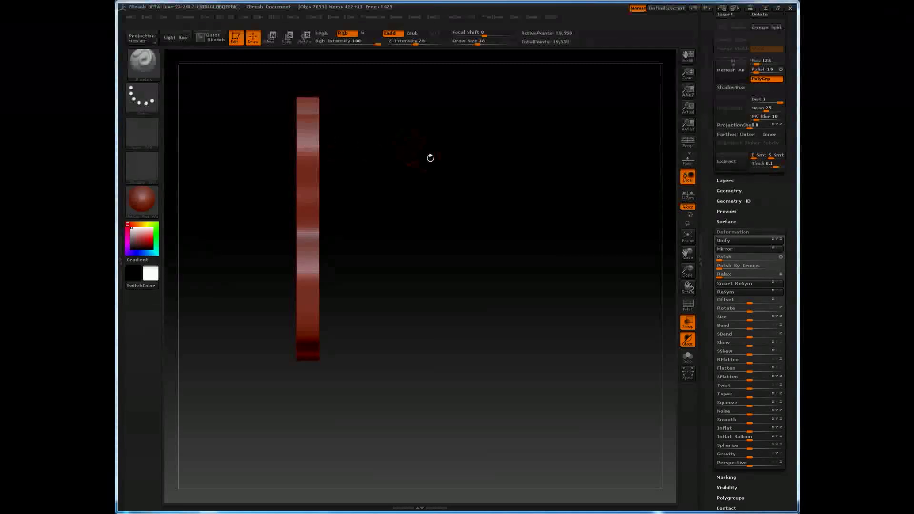
left_click_drag(431, 158, 545, 142)
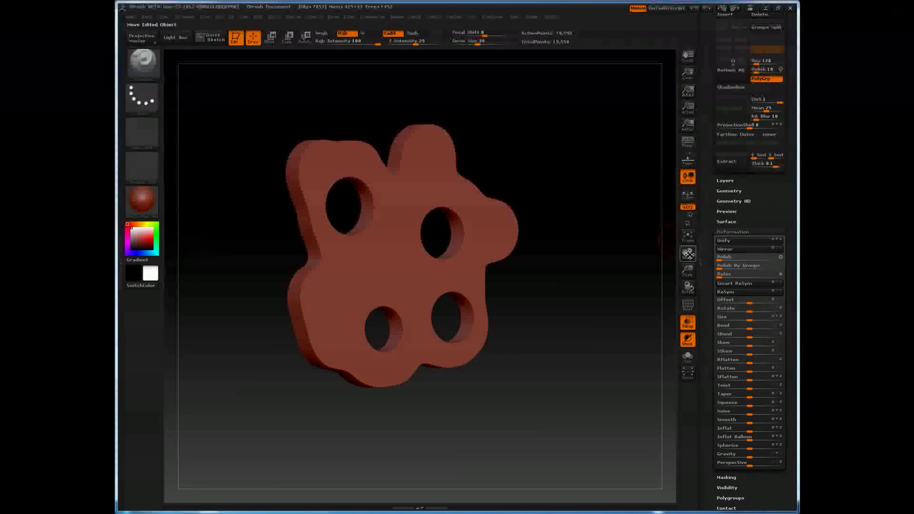
left_click_drag(752, 274, 792, 275)
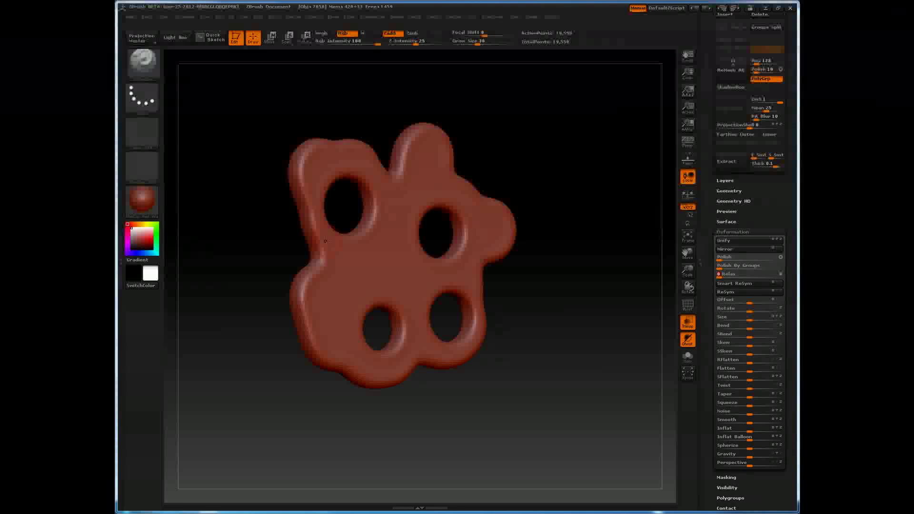
left_click_drag(521, 390, 554, 391, "shift")
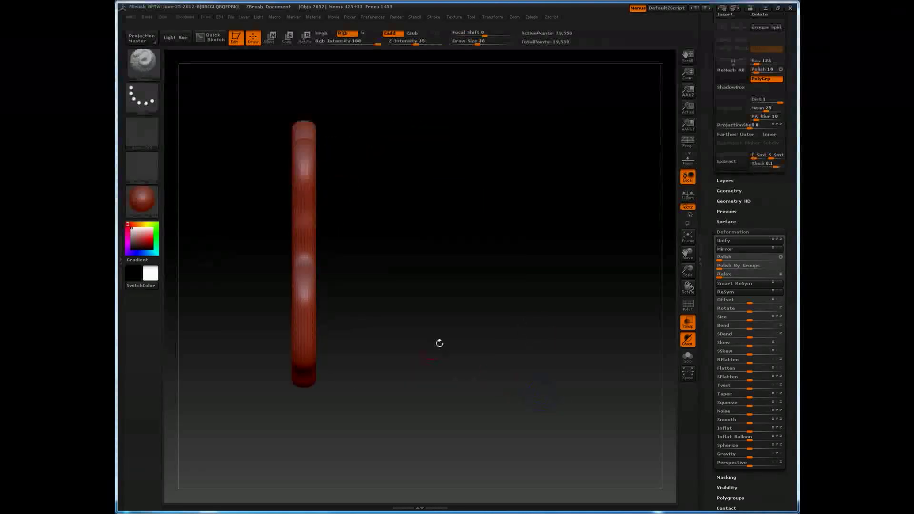
left_click_drag(447, 339, 481, 350, "alt")
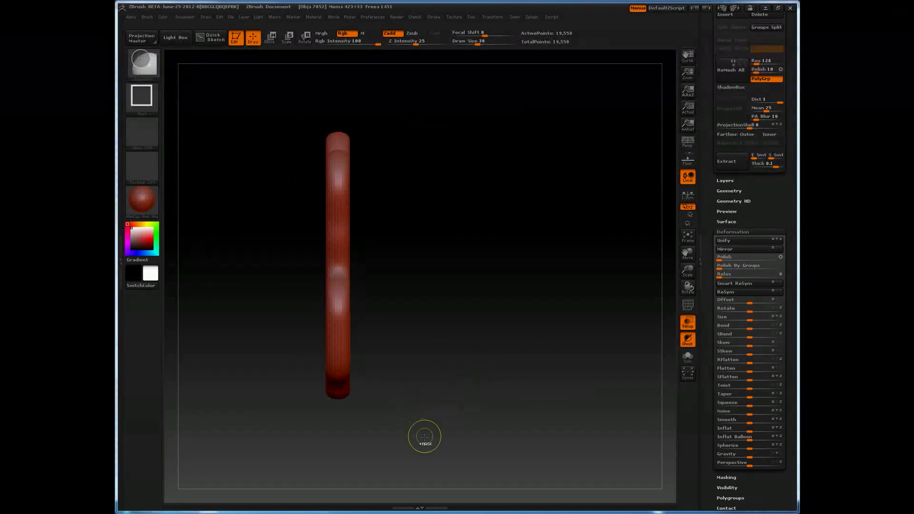
Step: Mask one half of the edge-on plate's thickness and adjust the unmasked half with a small negative Inflat deformation
mouse_move(427, 440)
left_mouse_down("ctrl")
mouse_move(401, 230)
mouse_move(344, 112)
left_mouse_up("ctrl")
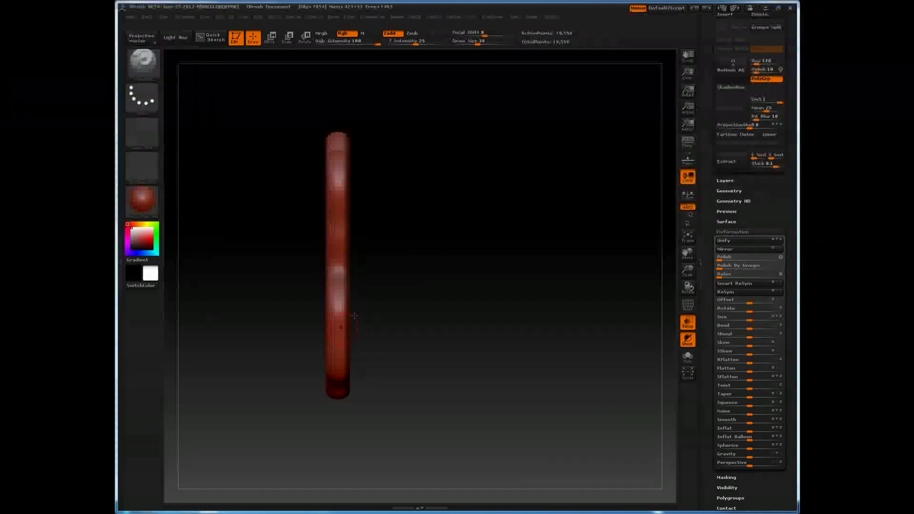
mouse_move(390, 205)
left_mouse_down()
mouse_move(545, 151)
mouse_move(522, 218)
mouse_move(495, 195)
mouse_move(443, 225)
mouse_move(481, 212)
mouse_move(567, 347)
mouse_move(527, 286)
mouse_move(457, 302)
mouse_move(465, 347)
mouse_move(473, 285)
mouse_move(522, 270)
mouse_move(595, 345)
mouse_move(565, 284)
left_mouse_up()
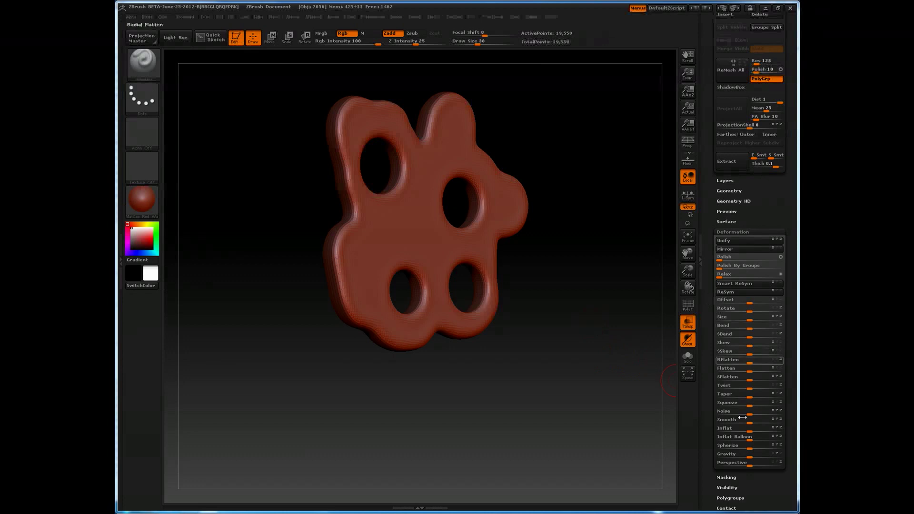
left_click_drag(749, 432, 744, 436)
mouse_move(588, 360)
left_mouse_down()
mouse_move(577, 351)
mouse_move(590, 353)
left_mouse_up()
Step: Thicken the edge-on plate slightly with a Transpose Move line across its thickness, and inspect the face and profile in Draw mode
key("w")
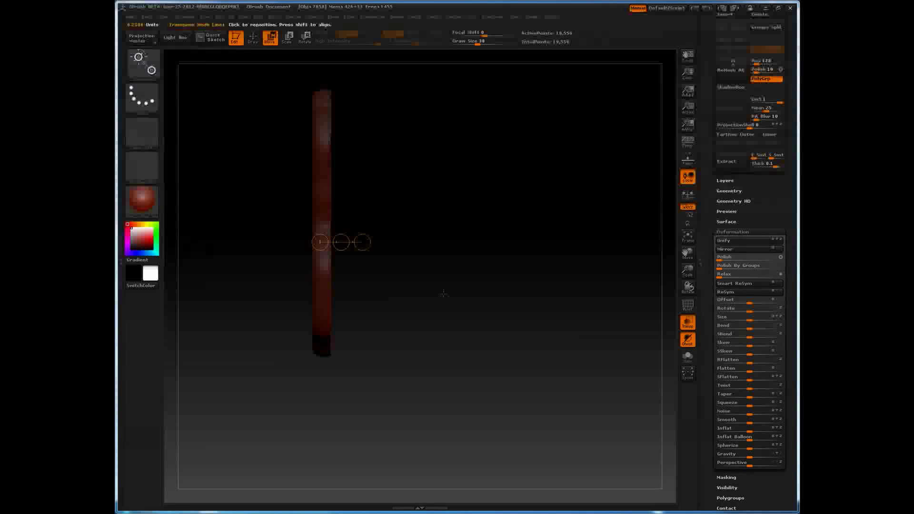
left_click_drag(341, 242, 349, 242)
key("q")
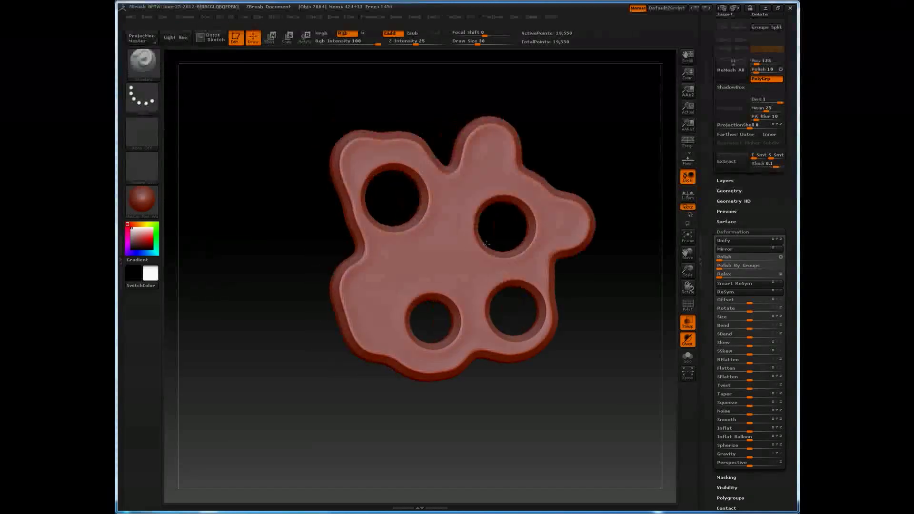
left_click_drag(487, 244, 577, 227)
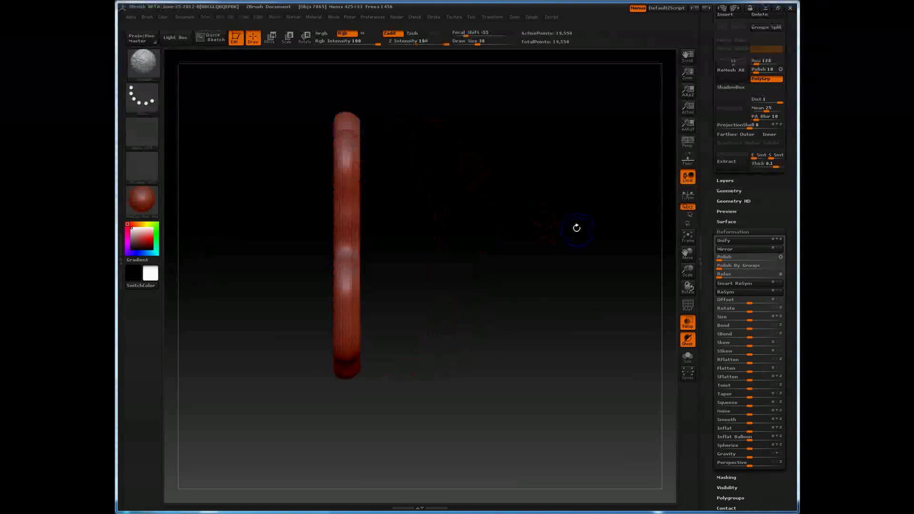
Step: Trim the bevel from one face of the edge-on plate with a straight vertical ClipCurve line, and check the face
key("ctrl+shift")
left_click(146, 65, "ctrl+shift")
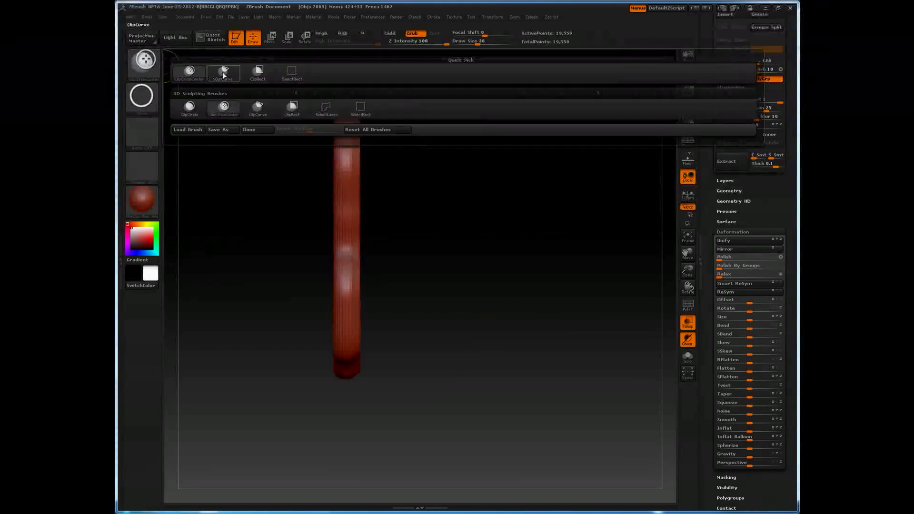
left_click(227, 72, "ctrl+shift")
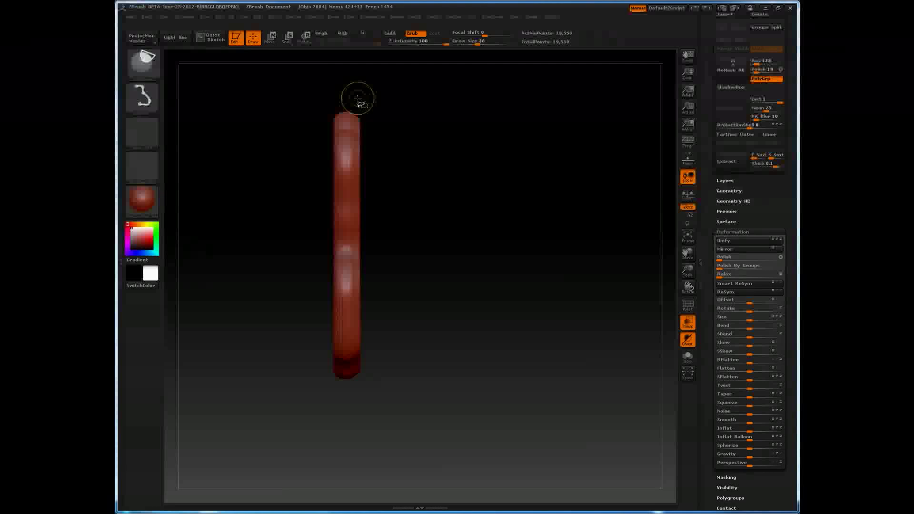
left_click_drag(357, 98, 357, 390, "ctrl+shift")
left_click_drag(551, 327, 501, 328)
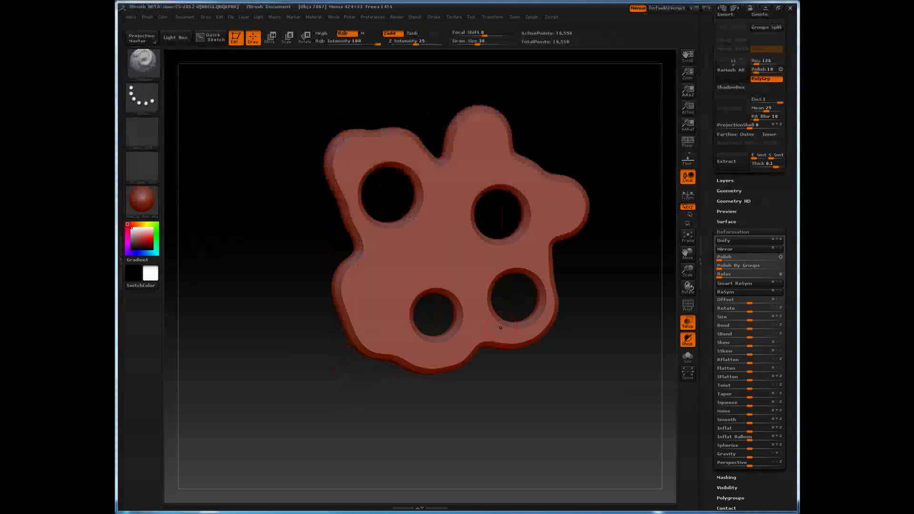
Step: Mask half the edge-on plate's thickness, extend the other half to about double the total thickness with Transpose Move, and clear the mask
mouse_move(584, 303)
left_mouse_down()
mouse_move(591, 310)
mouse_move(267, 210)
mouse_move(304, 179)
mouse_move(289, 232)
mouse_move(451, 264)
mouse_move(469, 225)
mouse_move(487, 235)
left_mouse_up()
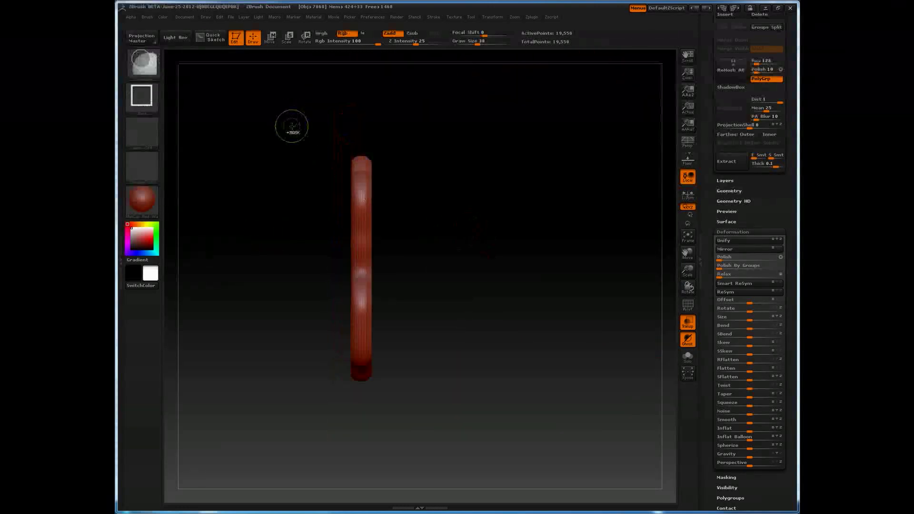
mouse_move(291, 117)
left_mouse_down("ctrl+shift")
mouse_move(333, 357)
mouse_move(365, 395)
left_mouse_up("ctrl+shift")
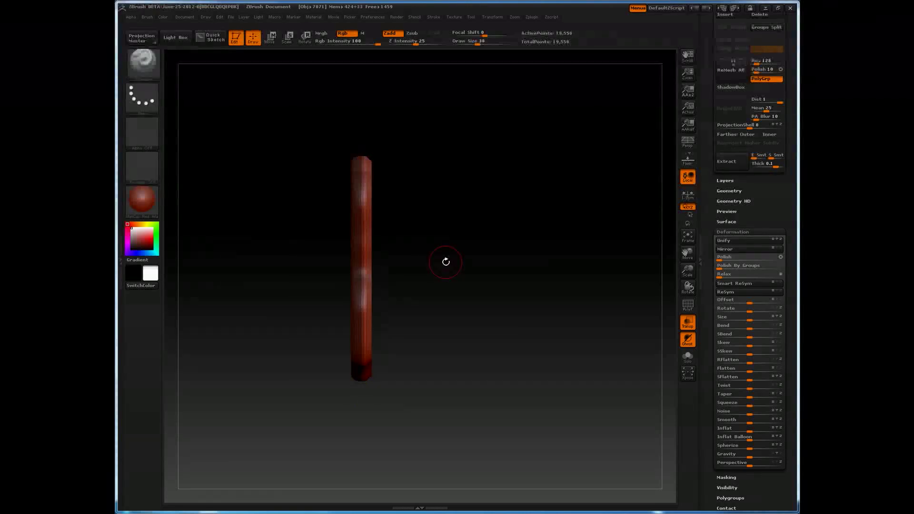
key("w")
left_click_drag(376, 284, 394, 285)
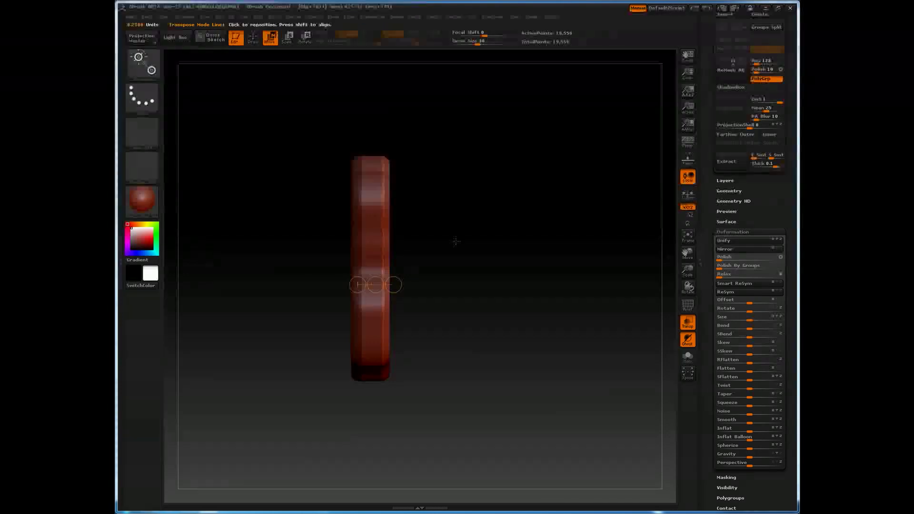
key("q")
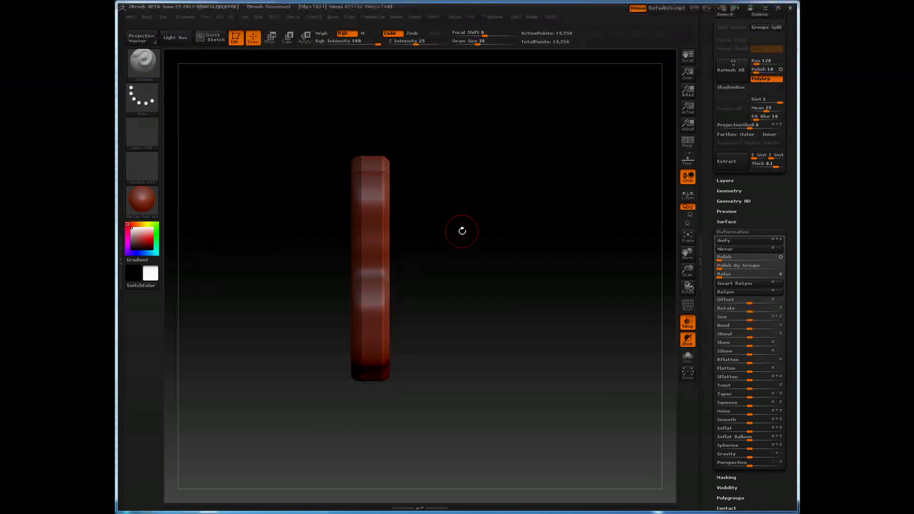
left_click(486, 212, "ctrl")
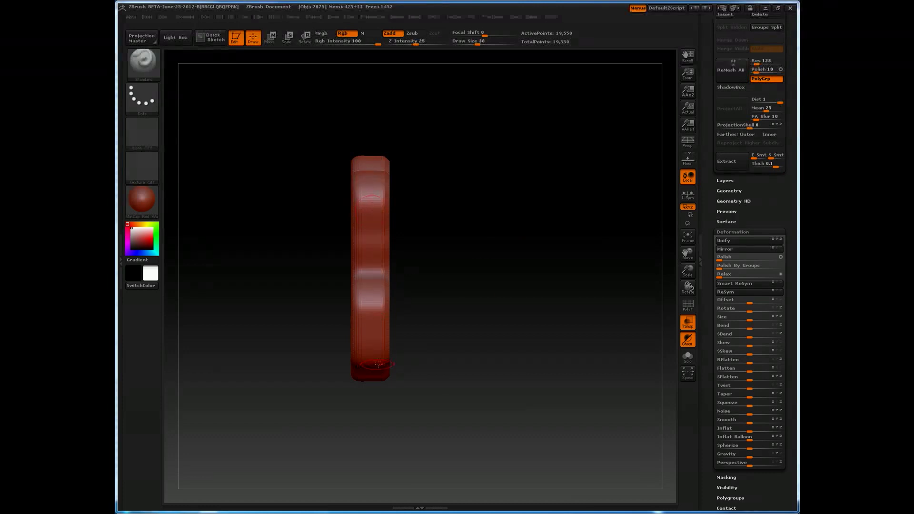
Step: Slice one bevelled face of the thickened plate flat with straight vertical ClipCurve lines, keeping the bevel on the opposite face
left_click_drag(369, 417, 363, 138, "ctrl+shift")
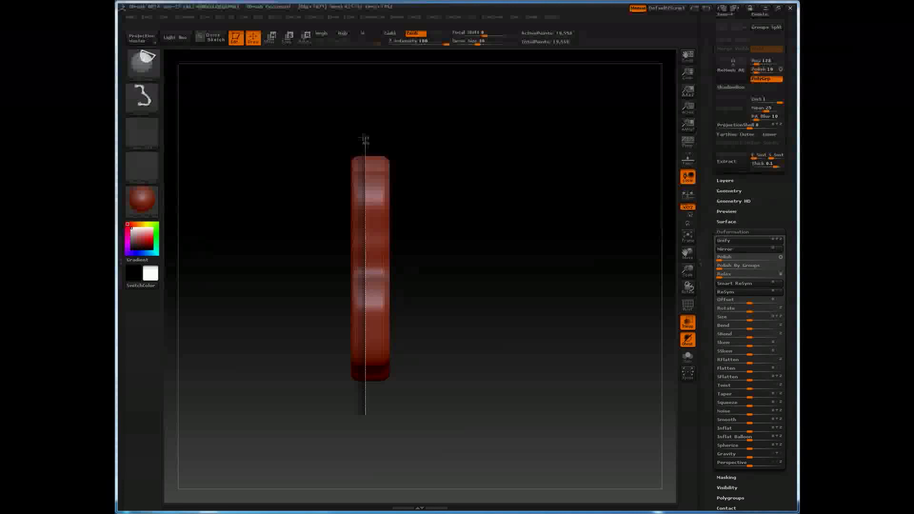
left_click_drag(364, 138, 363, 137, "ctrl+shift")
mouse_move(361, 409)
left_mouse_down("ctrl+shift")
mouse_move(371, 284)
mouse_move(359, 128)
left_mouse_up("ctrl+shift")
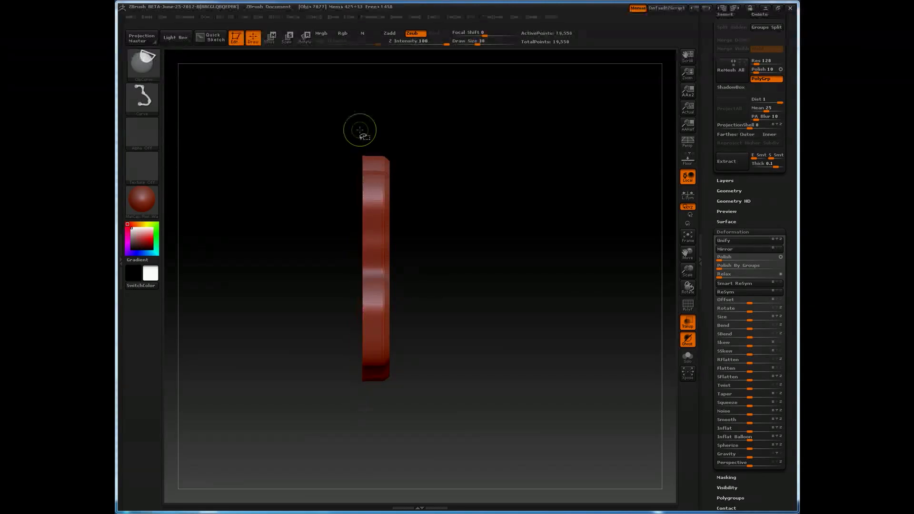
mouse_move(504, 304)
left_mouse_down()
mouse_move(533, 291)
mouse_move(525, 294)
left_mouse_up()
left_click_drag(296, 170, 353, 235)
mouse_move(486, 252)
left_mouse_down()
mouse_move(512, 256)
mouse_move(491, 256)
left_mouse_up()
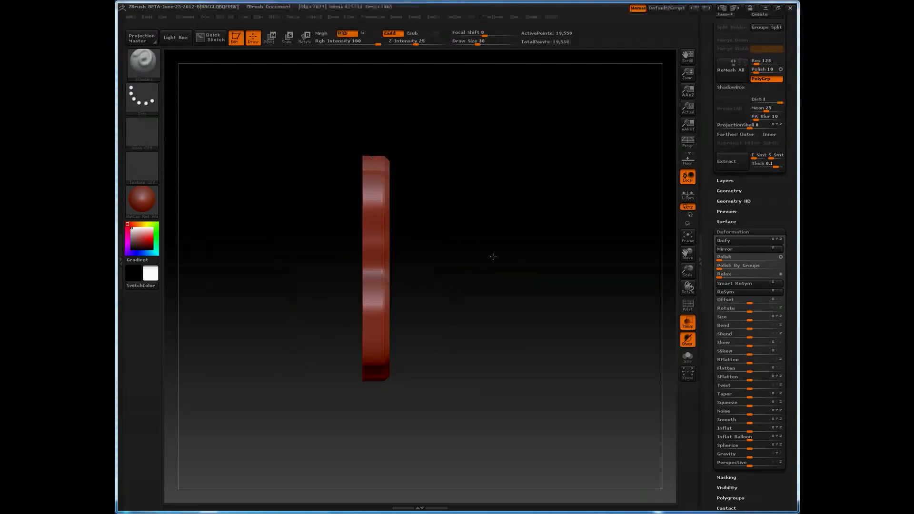
left_click_drag(501, 321, 515, 311)
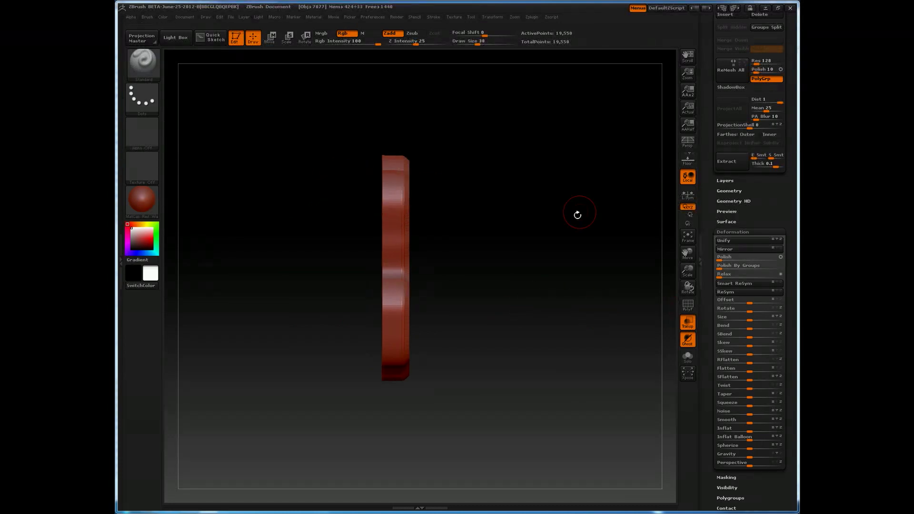
Step: Turn on the floor grid and snap the plate upright to an edge-on side view
left_click(687, 159)
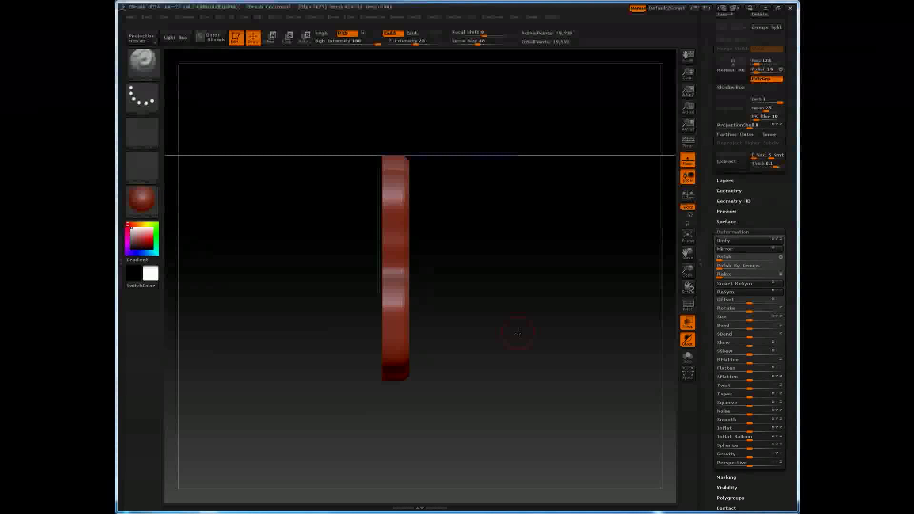
left_click_drag(514, 328, 469, 378)
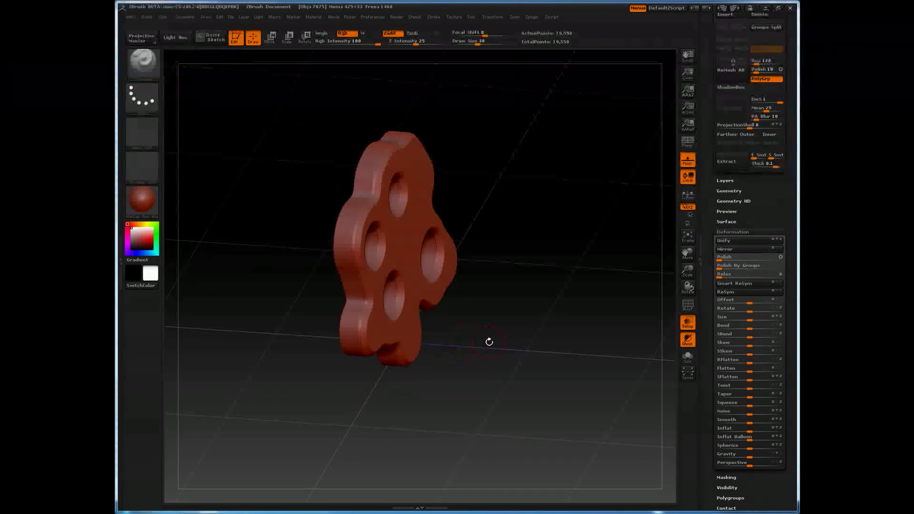
left_click_drag(497, 346, 484, 387, "shift")
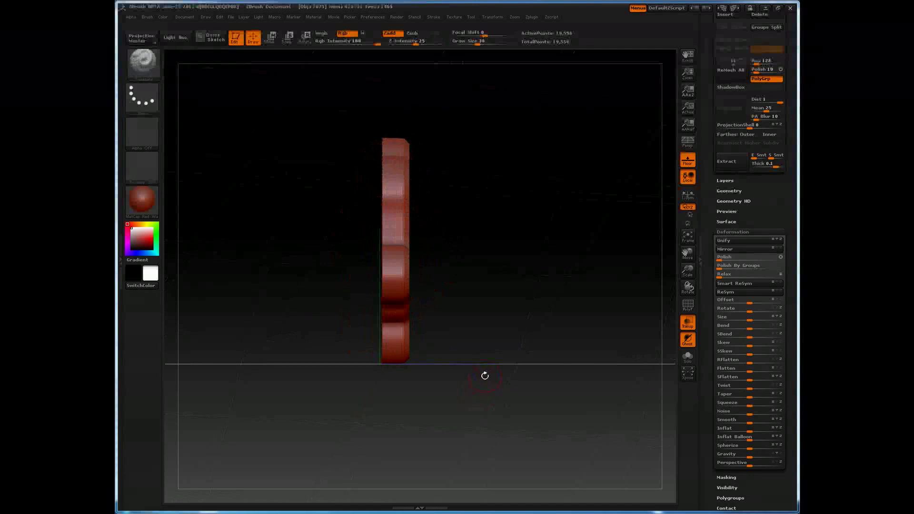
Step: Shift the whole plate sideways with Transpose Move so its flat-cut face sits just past the world centre line
key("w")
left_click_drag(395, 236, 391, 235)
left_click_drag(512, 255, 548, 253)
left_click_drag(428, 326, 531, 297, "shift")
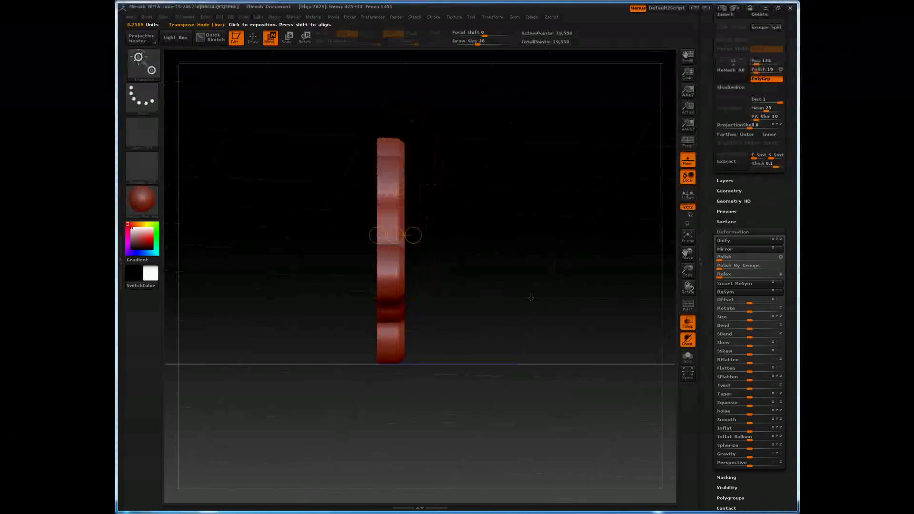
left_click_drag(474, 281, 495, 269)
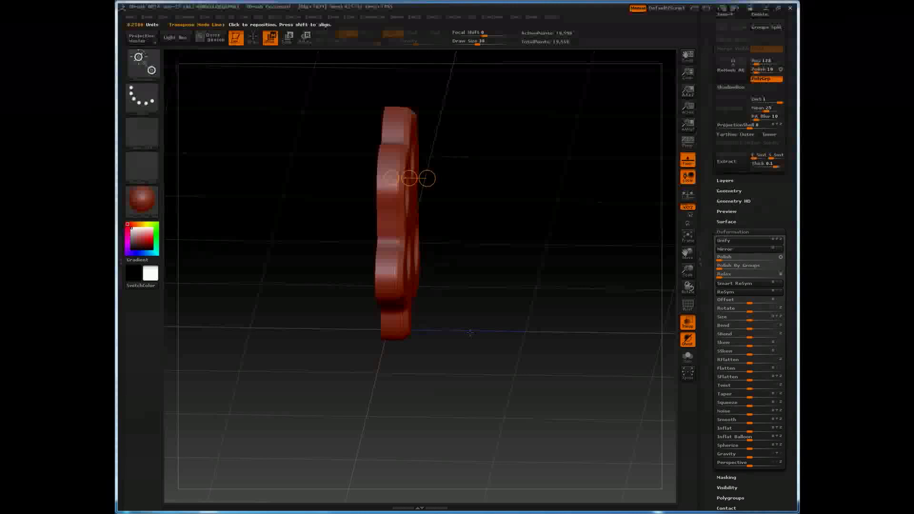
Step: Apply Mirror And Weld to duplicate the bevelled half across the flat face, and inspect the plate from several angles in Draw mode
left_click(729, 192)
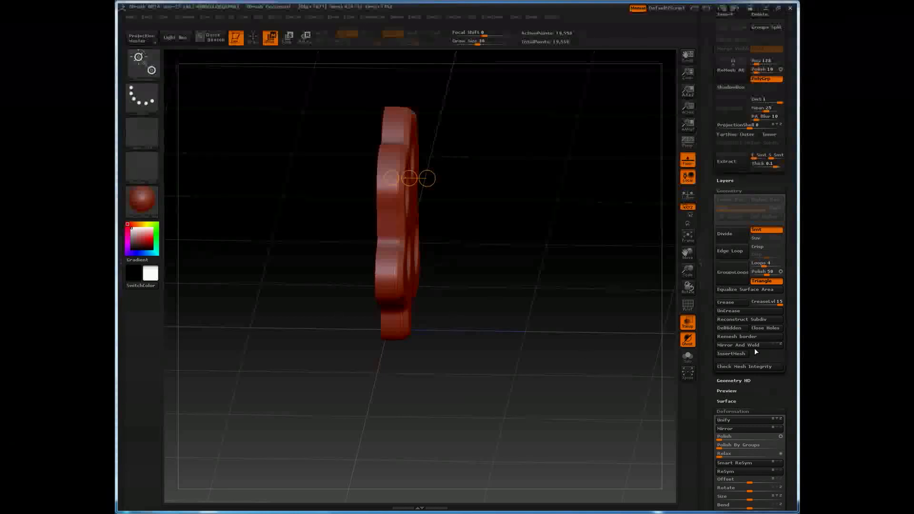
left_click(741, 345)
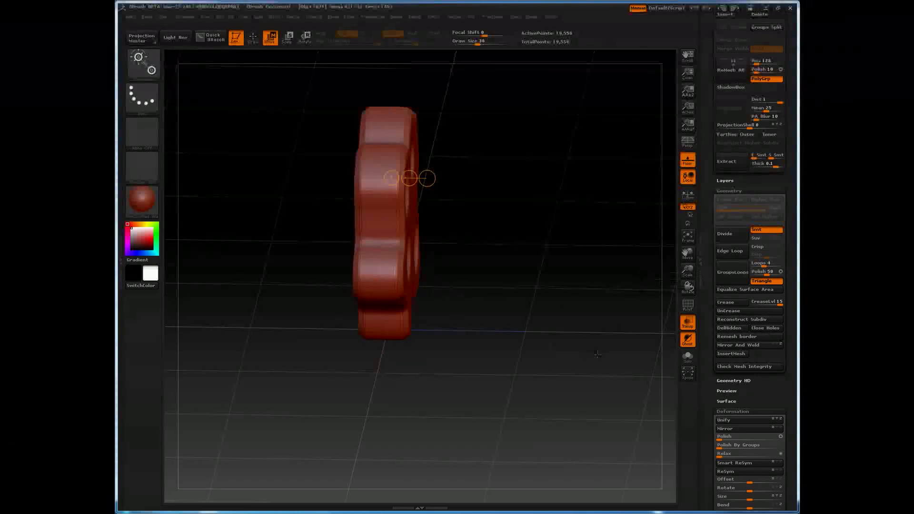
key("q")
mouse_move(586, 310)
left_mouse_down()
mouse_move(545, 305)
mouse_move(477, 324)
mouse_move(550, 278)
left_mouse_up()
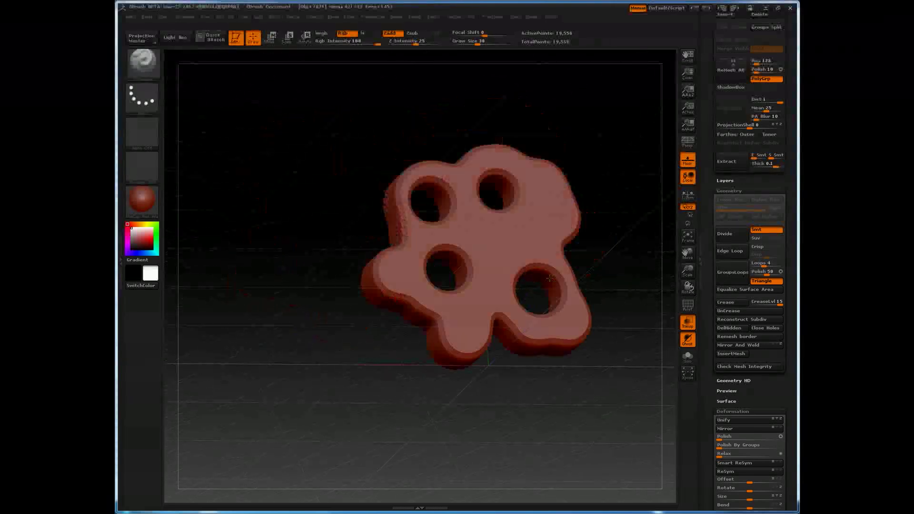
left_click_drag(577, 402, 529, 374)
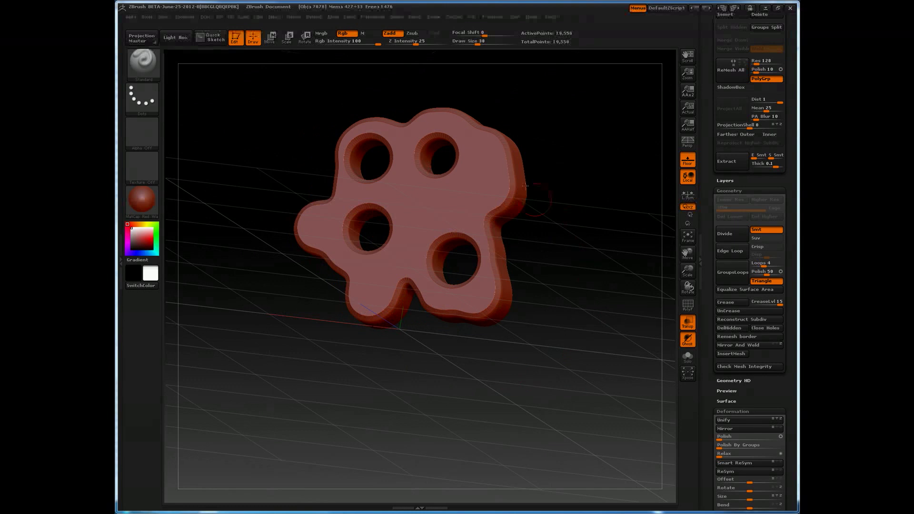
left_click_drag(449, 379, 558, 252)
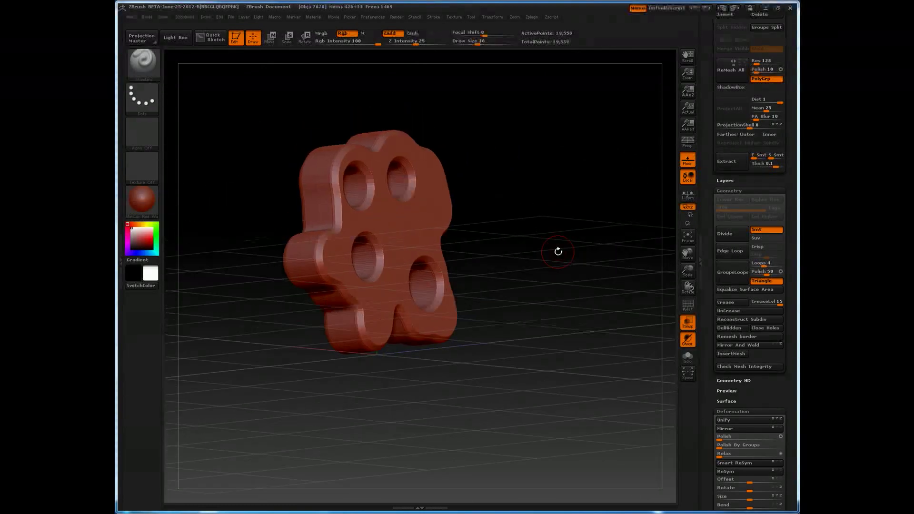